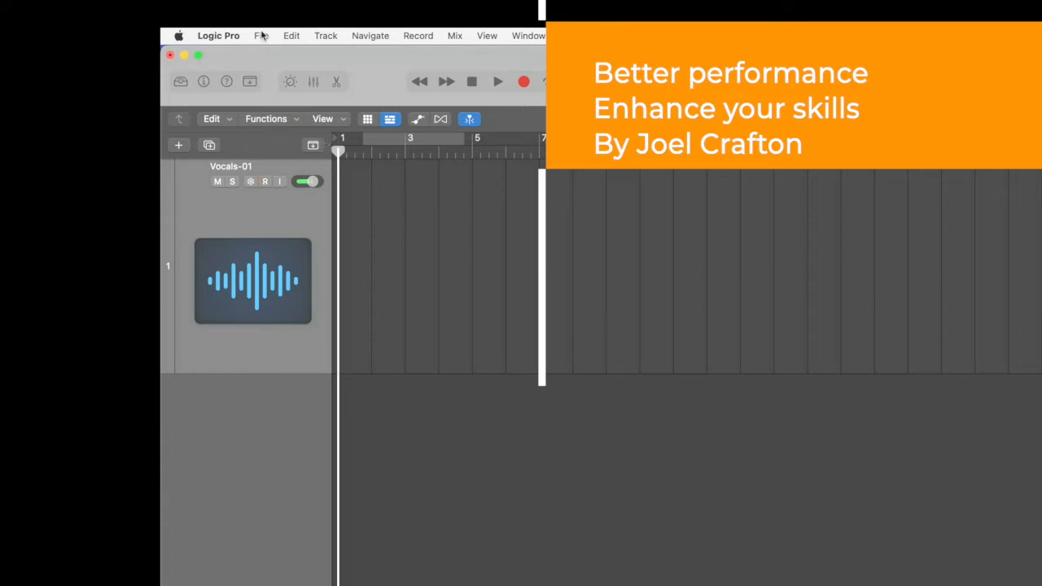
# - Create one new audio track on Input 1 with Output 1 + 2 and delete the old Vocals-01 track
pyautogui.click(326, 36)
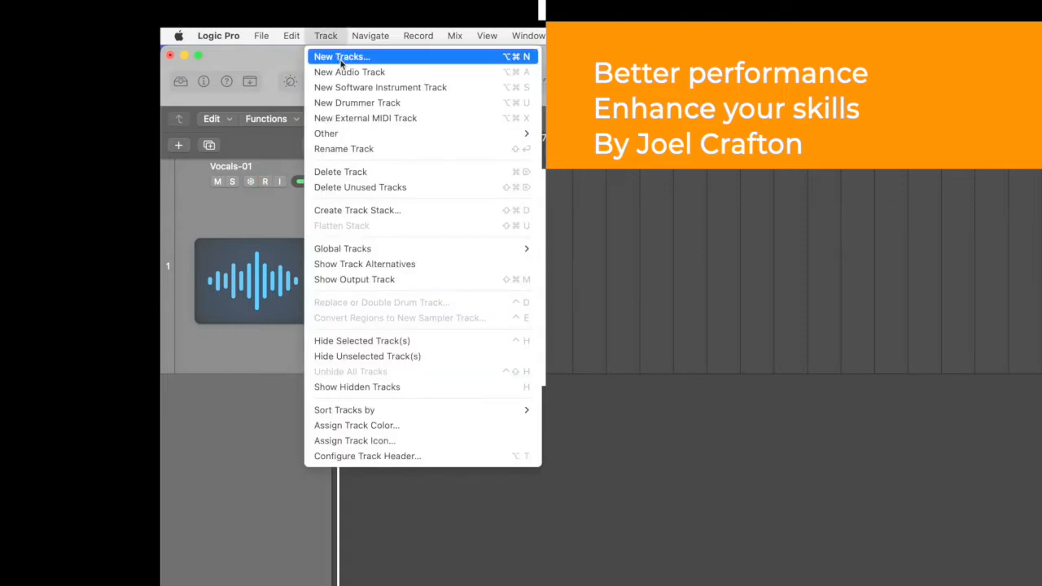
pyautogui.click(340, 57)
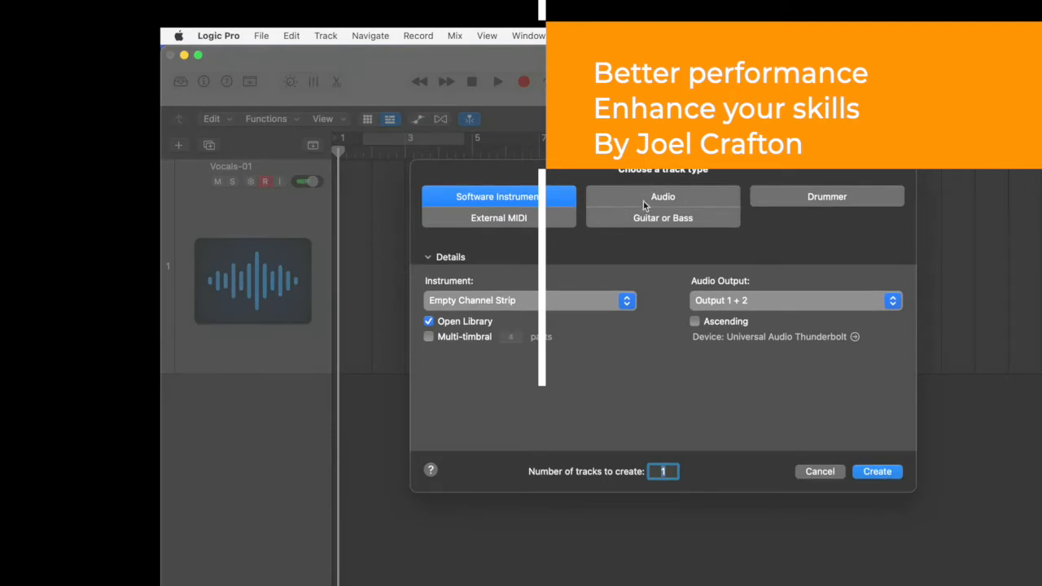
pyautogui.click(663, 202)
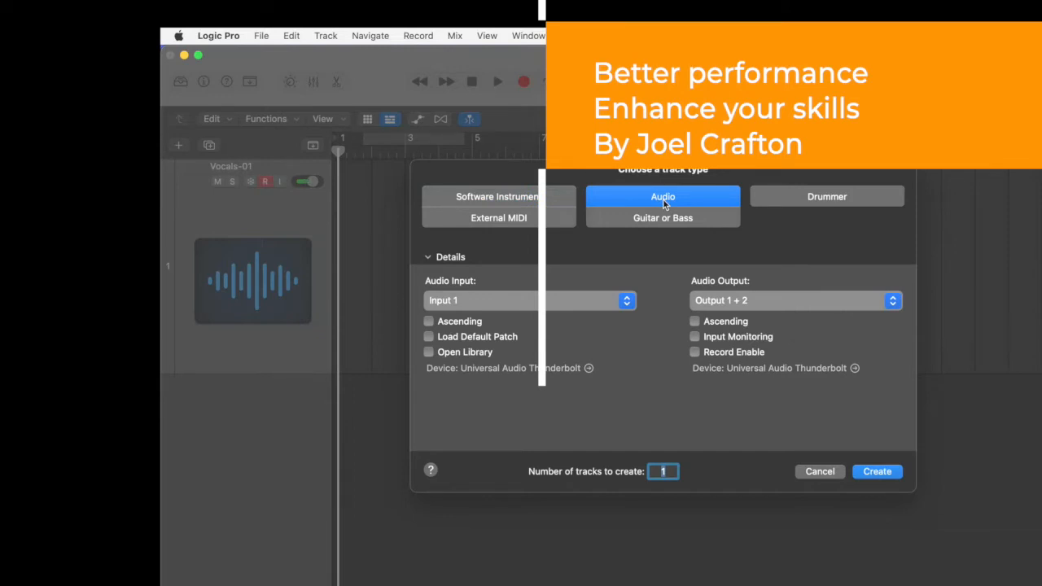
pyautogui.click(875, 474)
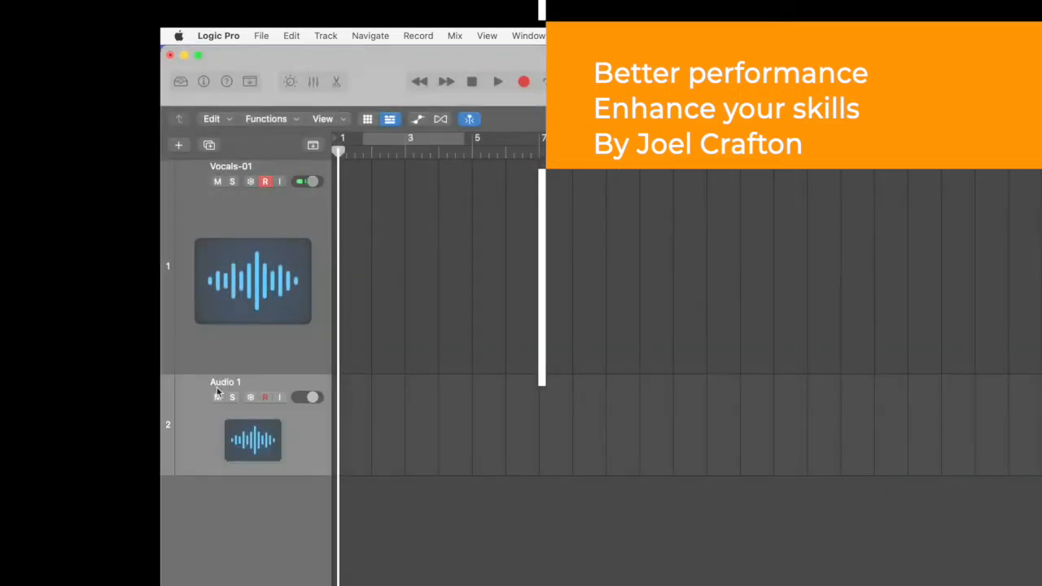
pyautogui.click(320, 336)
pyautogui.press('super+BackSpace')
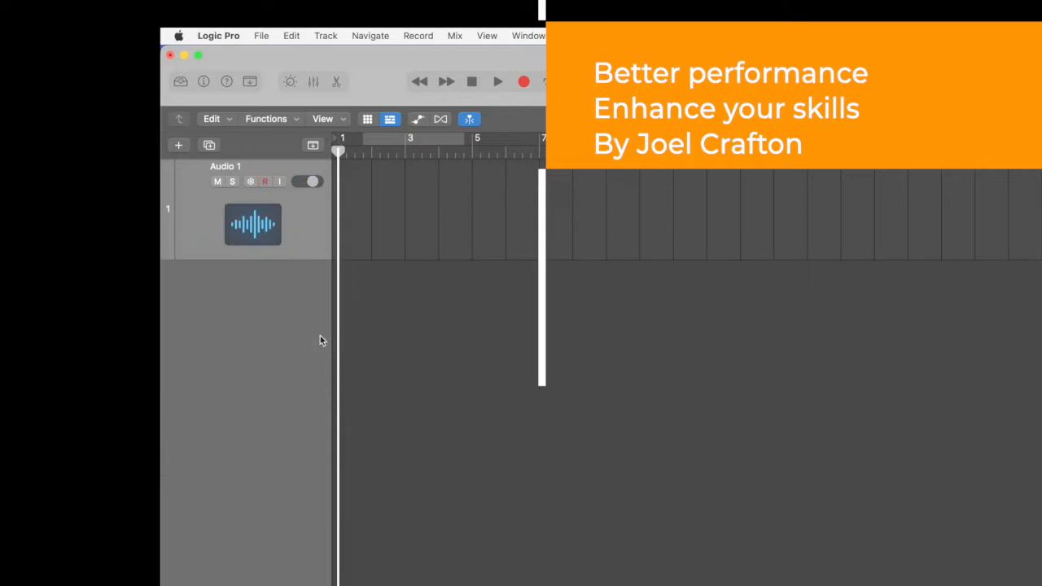
# - Record-enable the new audio track and rename it vocals-01
pyautogui.click(268, 183)
pyautogui.doubleClick(259, 166)
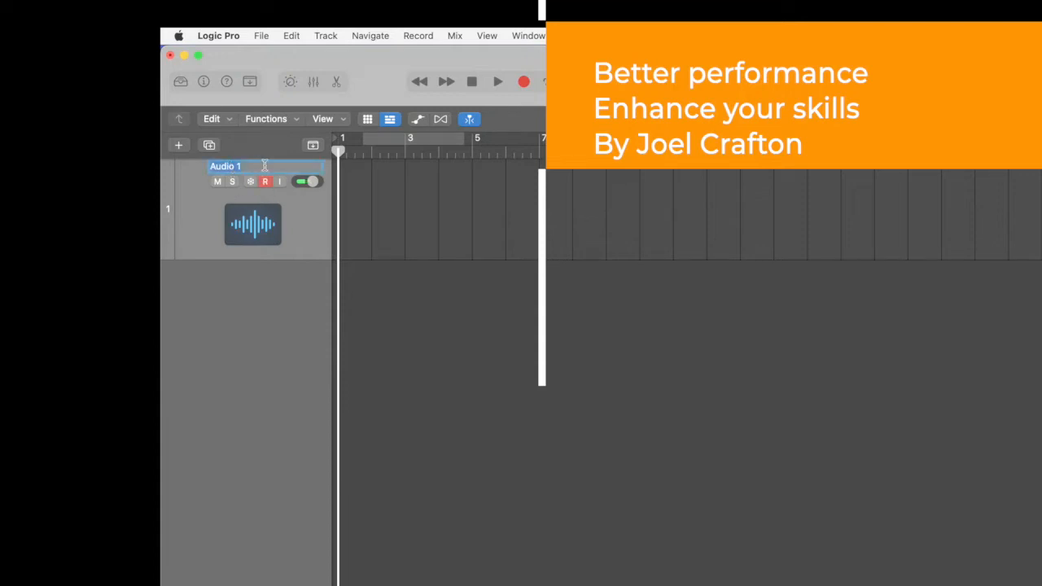
pyautogui.write('vocals-01')
pyautogui.press('Return')
# - Examine the audio device preferences and the available I/O buffer sizes, leaving the settings as they are
pyautogui.click(225, 38)
pyautogui.click(226, 38)
pyautogui.click(226, 37)
pyautogui.moveTo(249, 84)
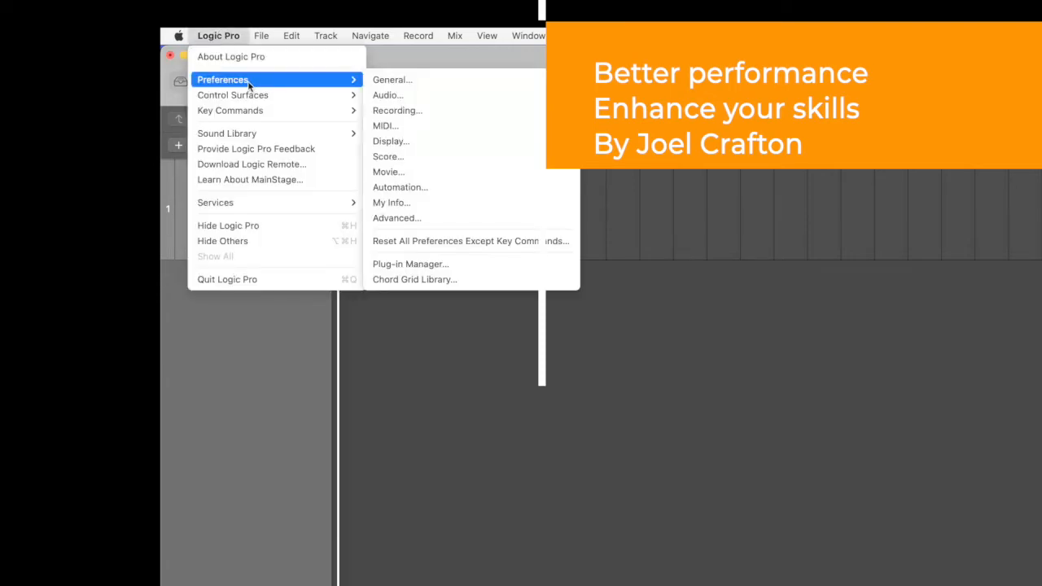
pyautogui.click(398, 96)
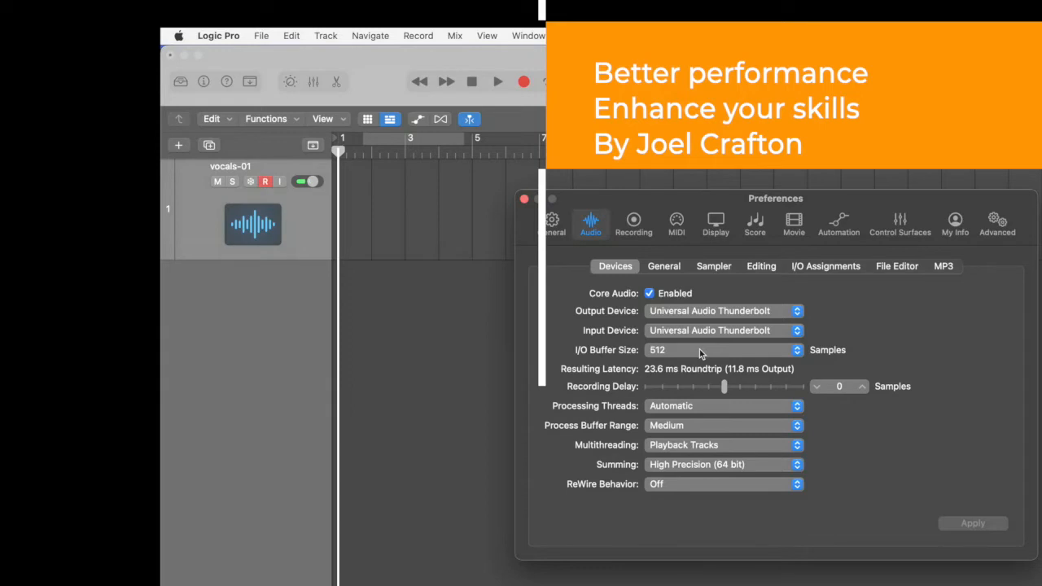
pyautogui.click(797, 350)
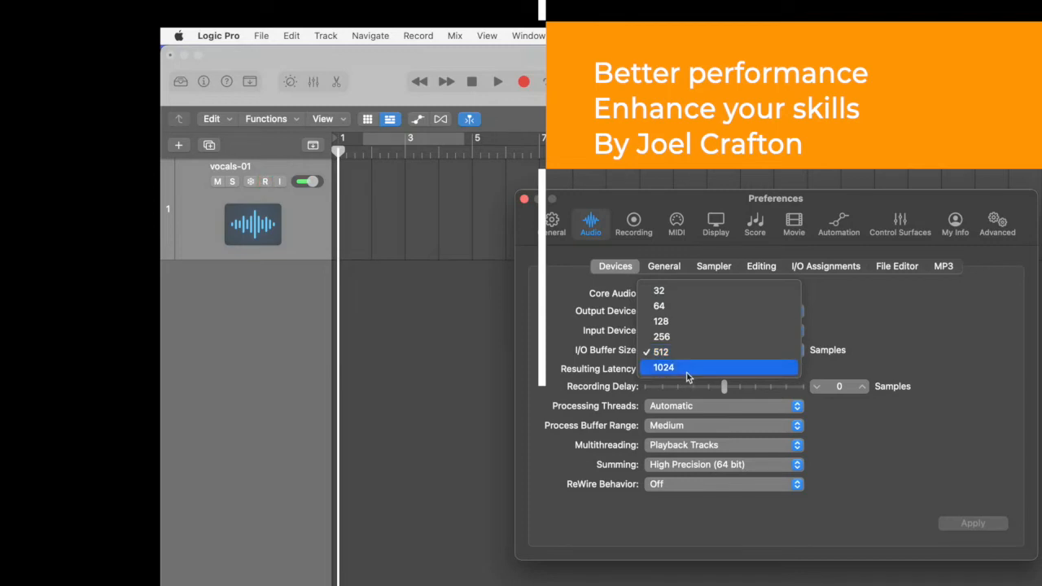
pyautogui.click(899, 312)
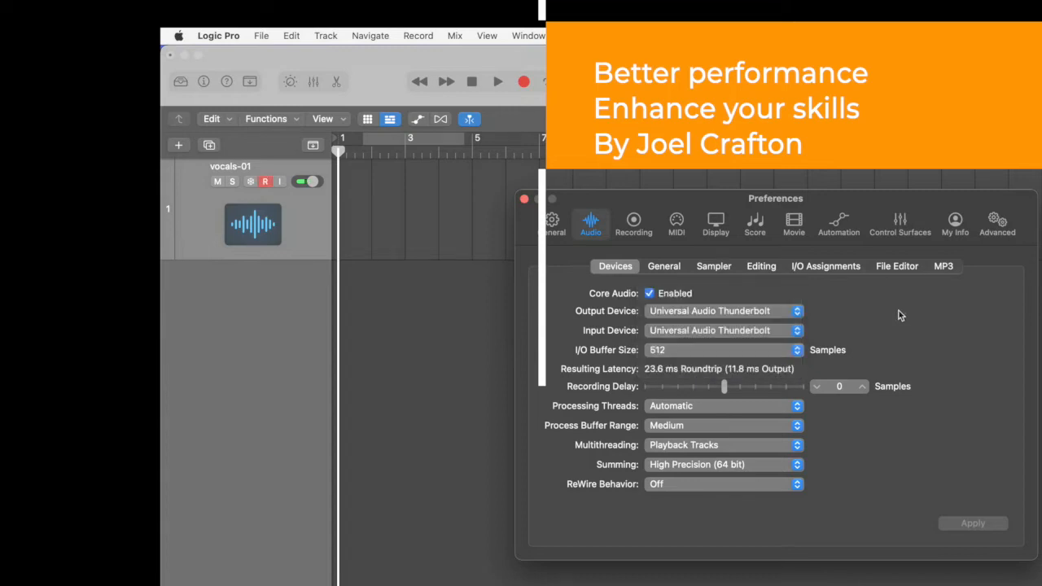
pyautogui.click(524, 200)
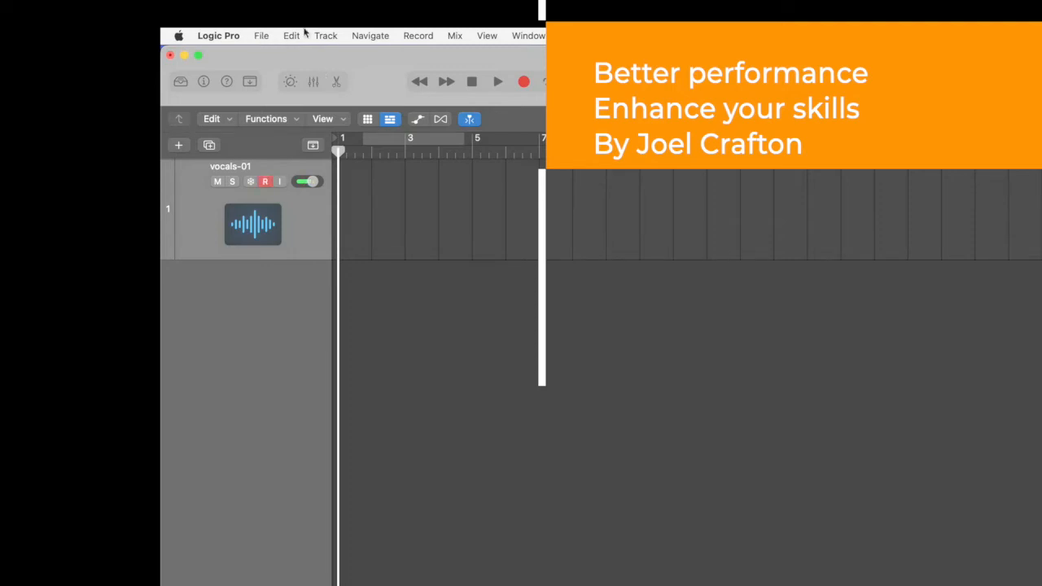
# - Create one software instrument track with an empty channel strip, with Open Library enabled
pyautogui.click(328, 37)
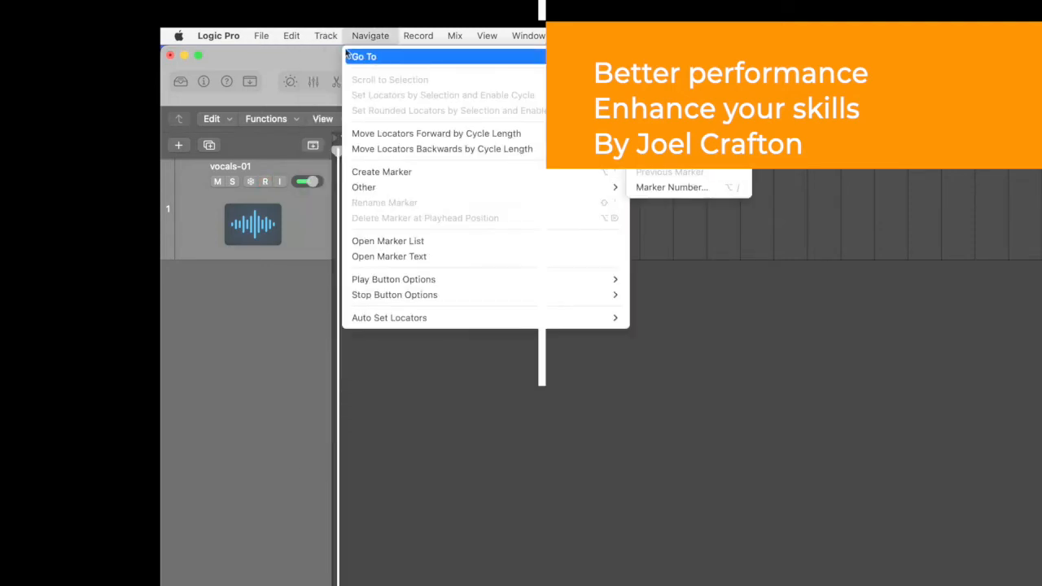
pyautogui.click(333, 55)
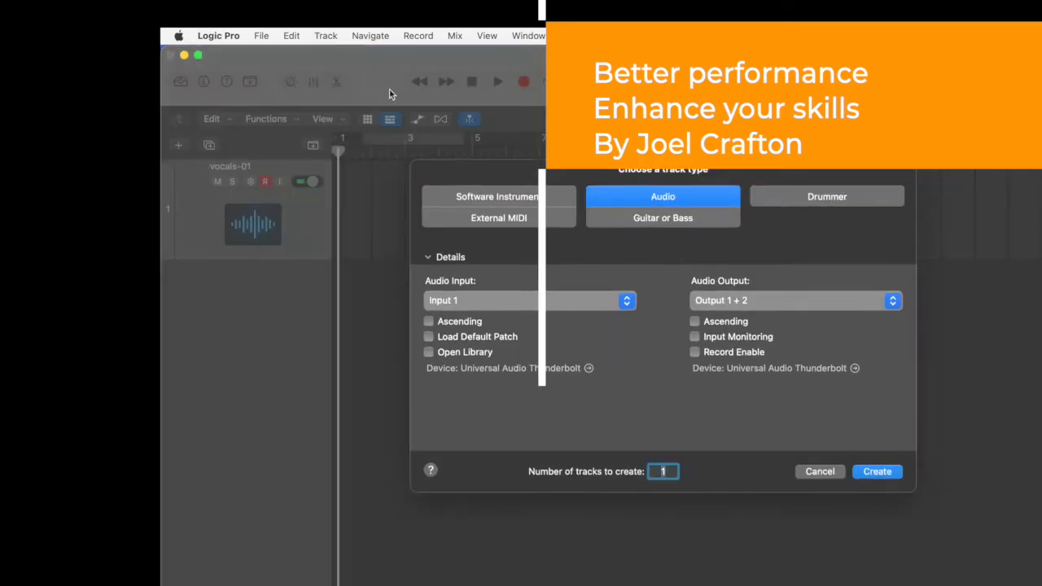
pyautogui.click(508, 201)
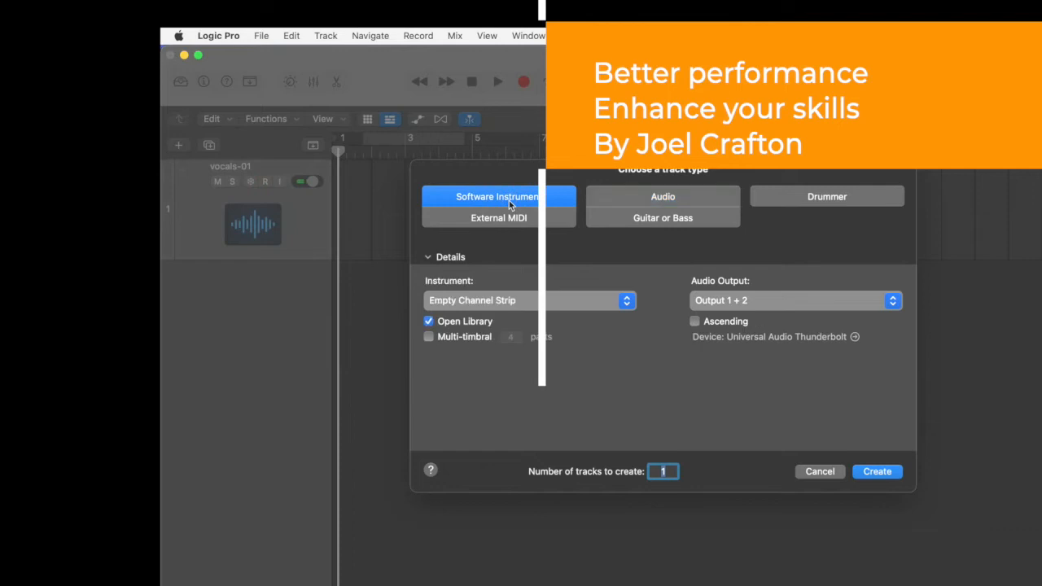
pyautogui.click(877, 472)
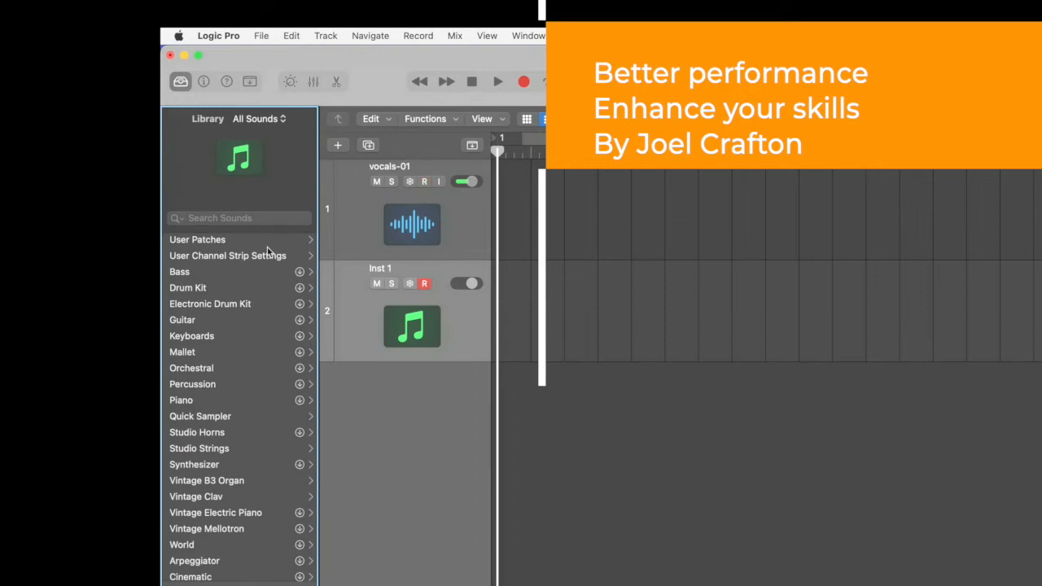
# - Load the Grand Piano with Pad & Choir patch from the Library's Piano category onto the new instrument track
pyautogui.click(266, 222)
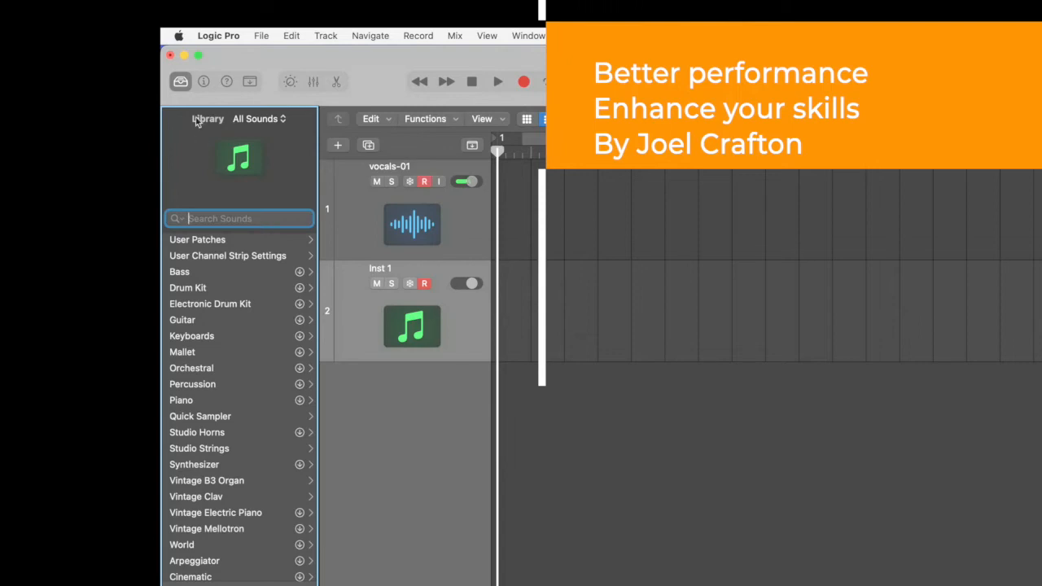
pyautogui.click(181, 86)
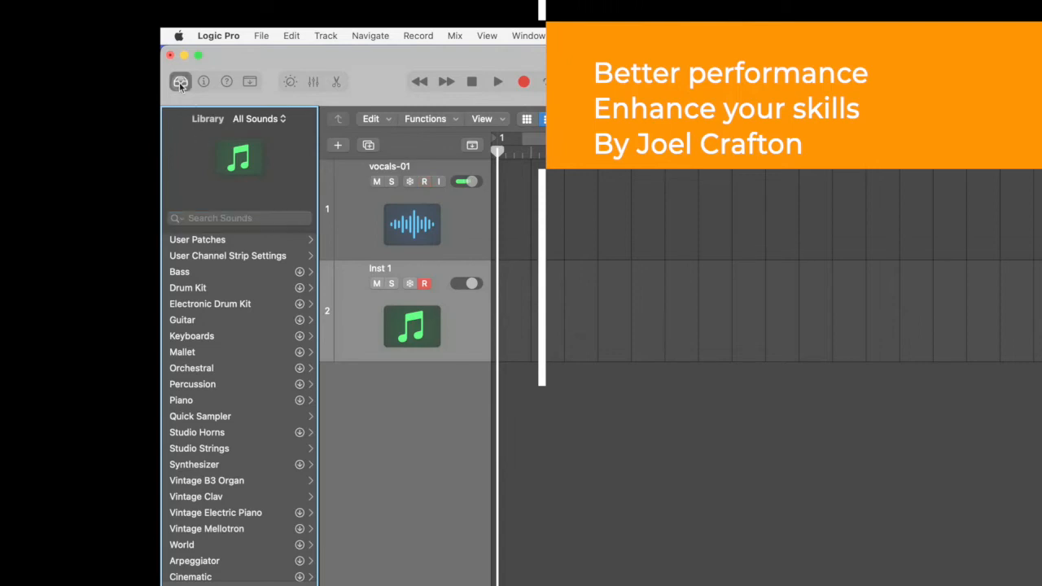
pyautogui.click(181, 86)
pyautogui.click(185, 405)
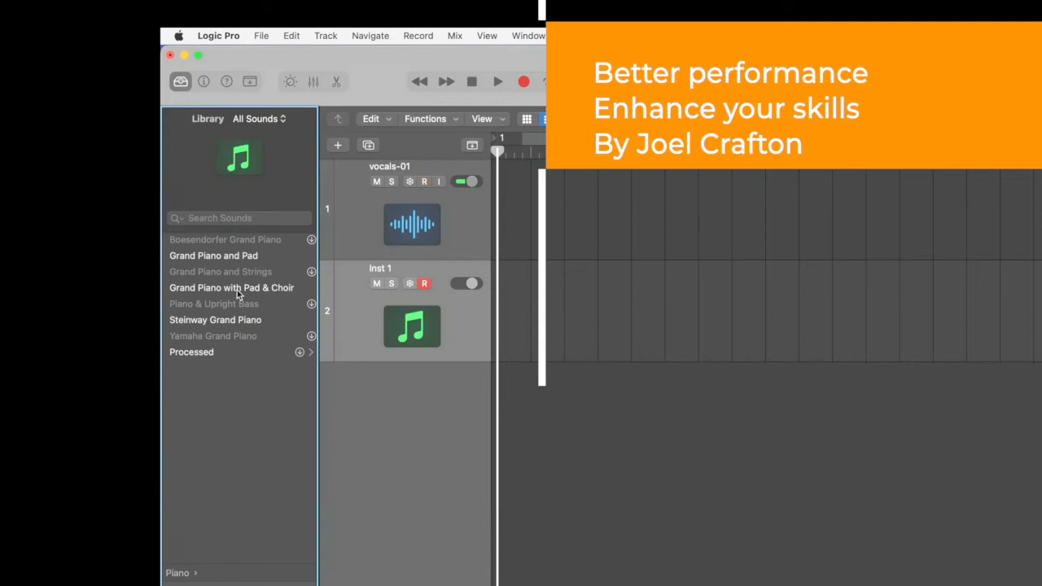
pyautogui.click(237, 290)
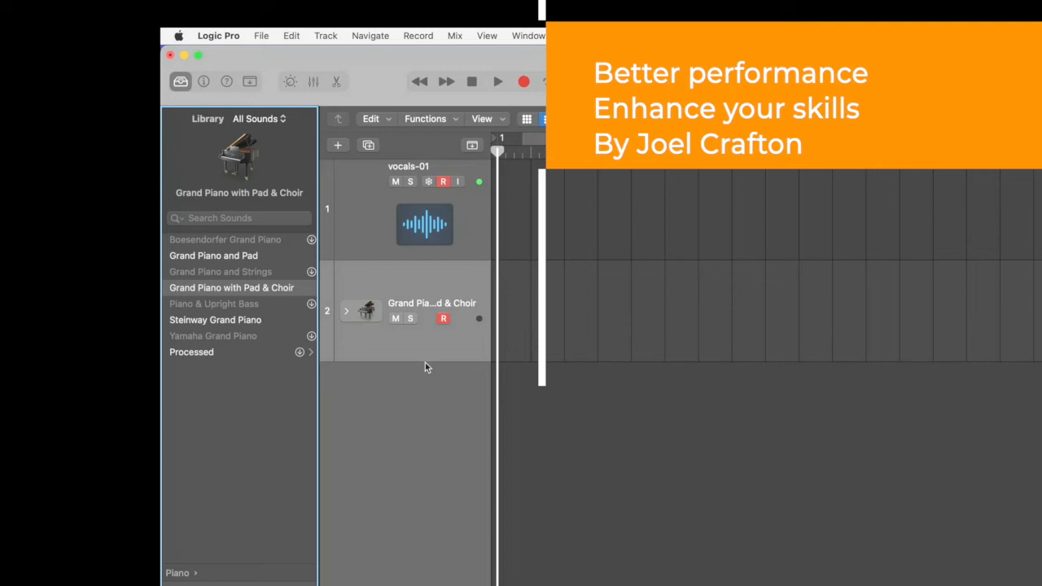
# - Turn off the bypass of all control surfaces
pyautogui.click(215, 37)
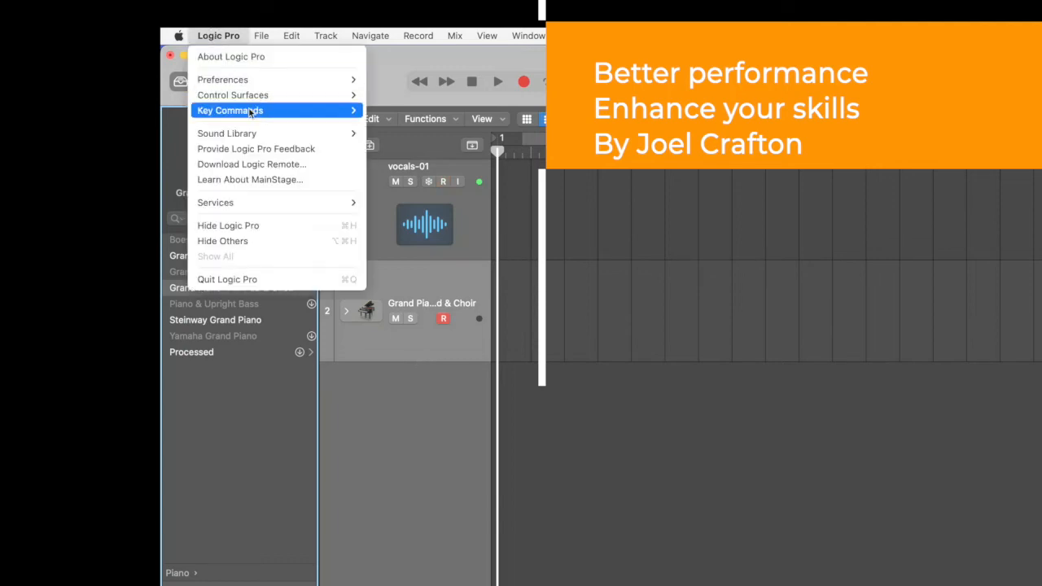
pyautogui.moveTo(250, 102)
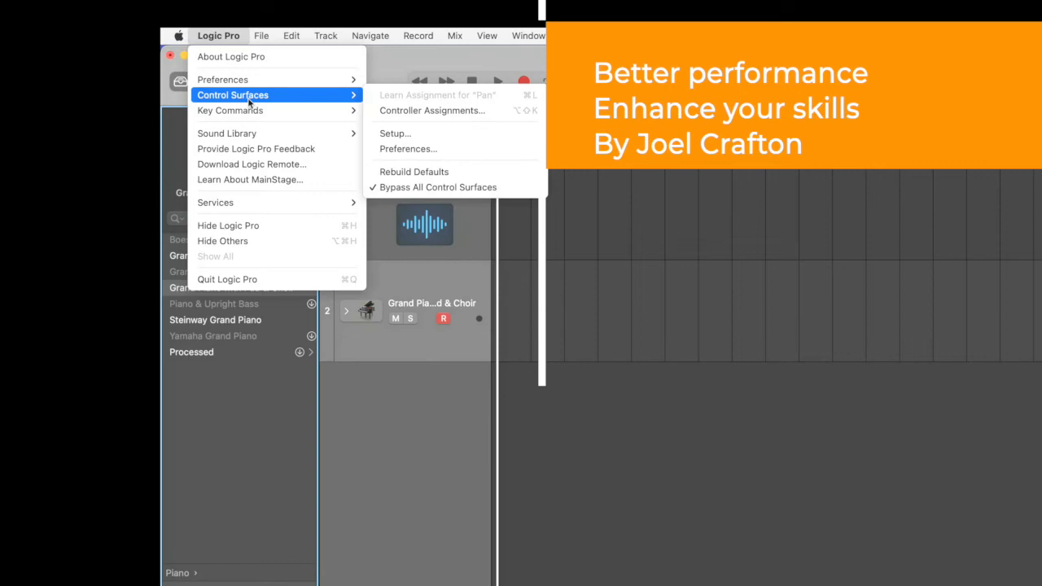
pyautogui.click(437, 188)
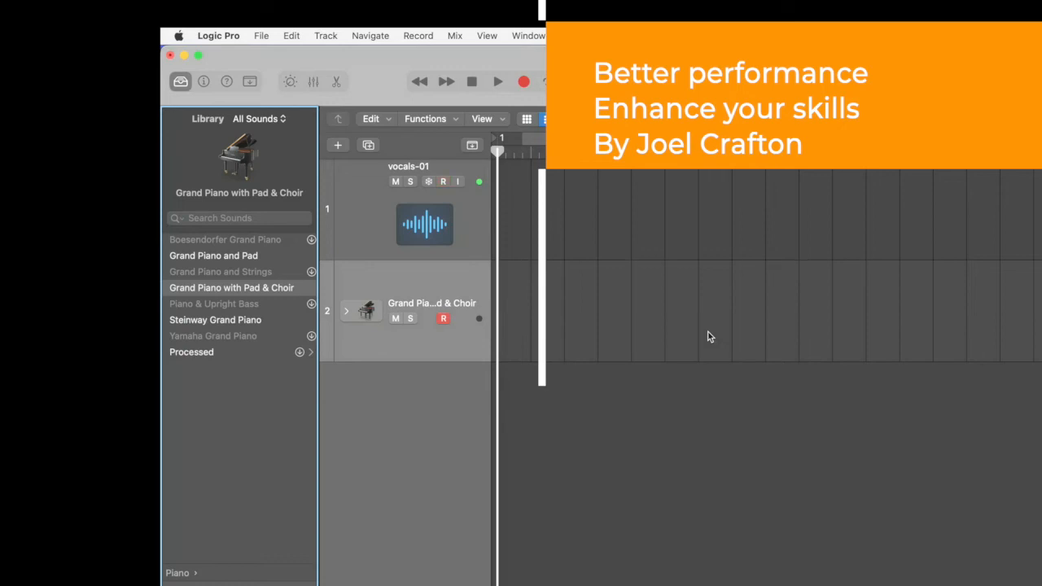
# - Hide the Library and insert a mono Compressor in the audio effect slot of the vocals-01 channel in the mixer
pyautogui.click(475, 220)
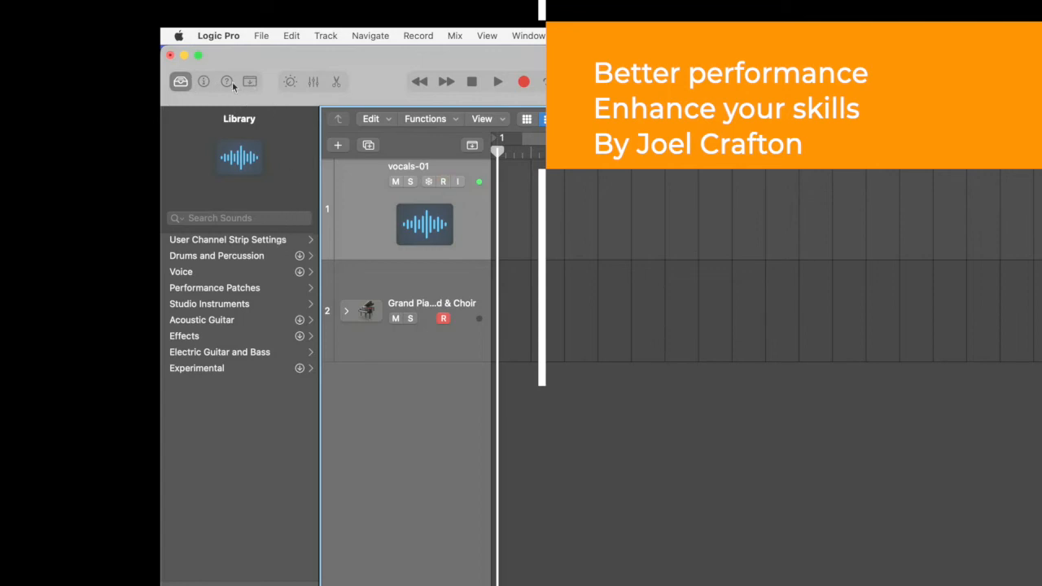
pyautogui.click(179, 83)
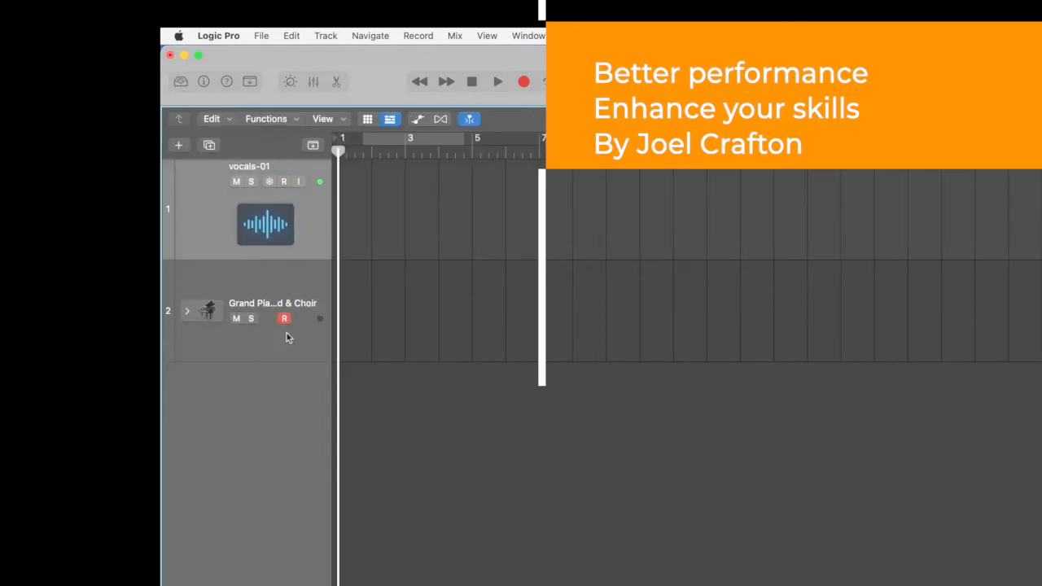
pyautogui.press('x')
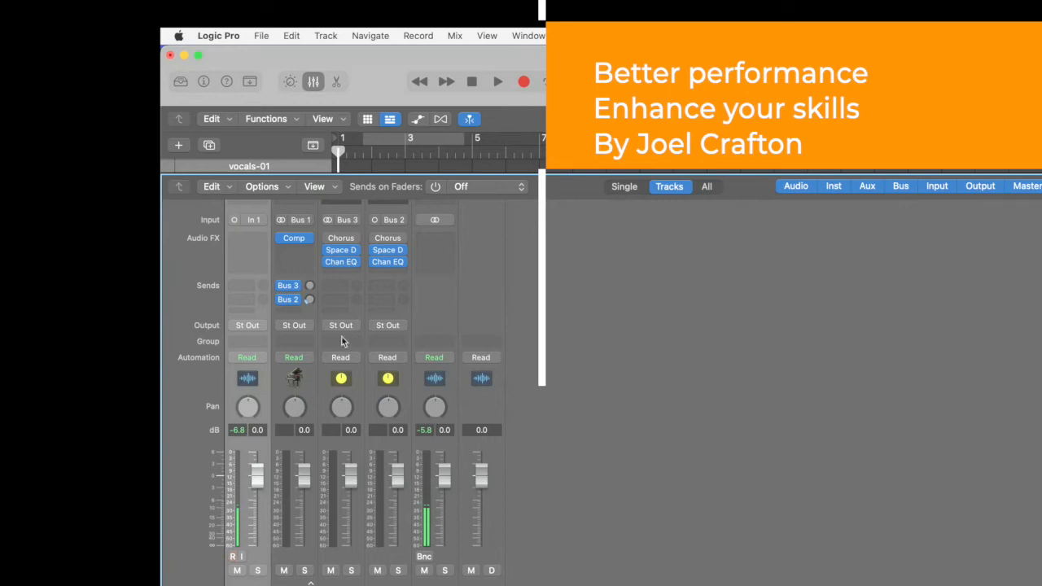
pyautogui.click(261, 239)
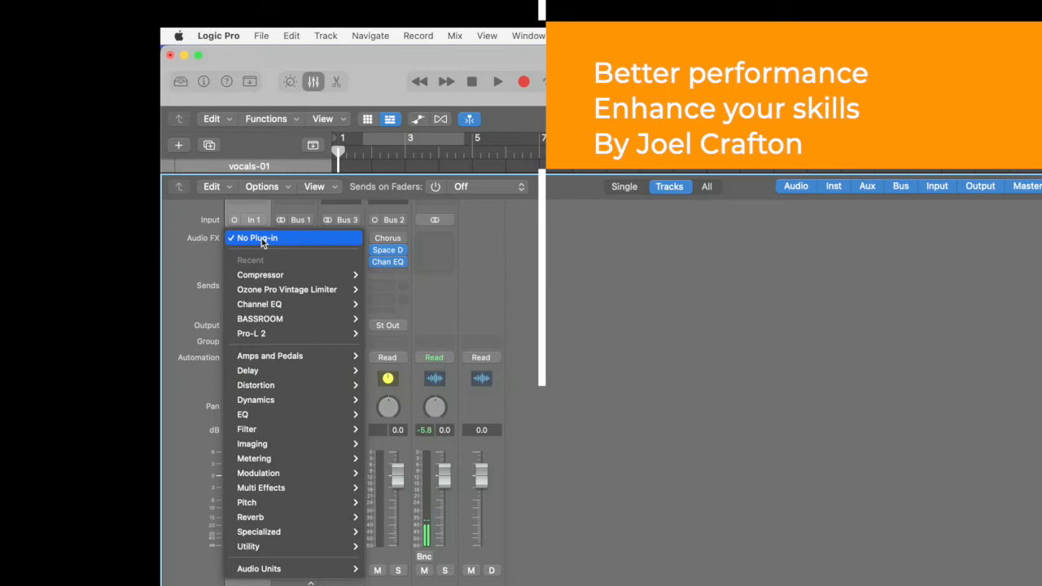
pyautogui.moveTo(319, 408)
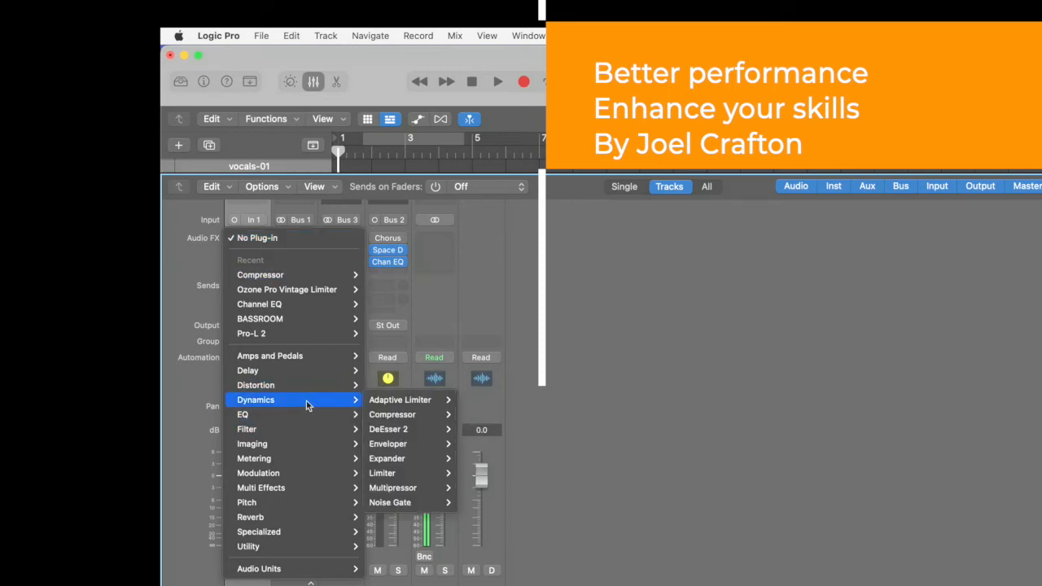
pyautogui.moveTo(395, 415)
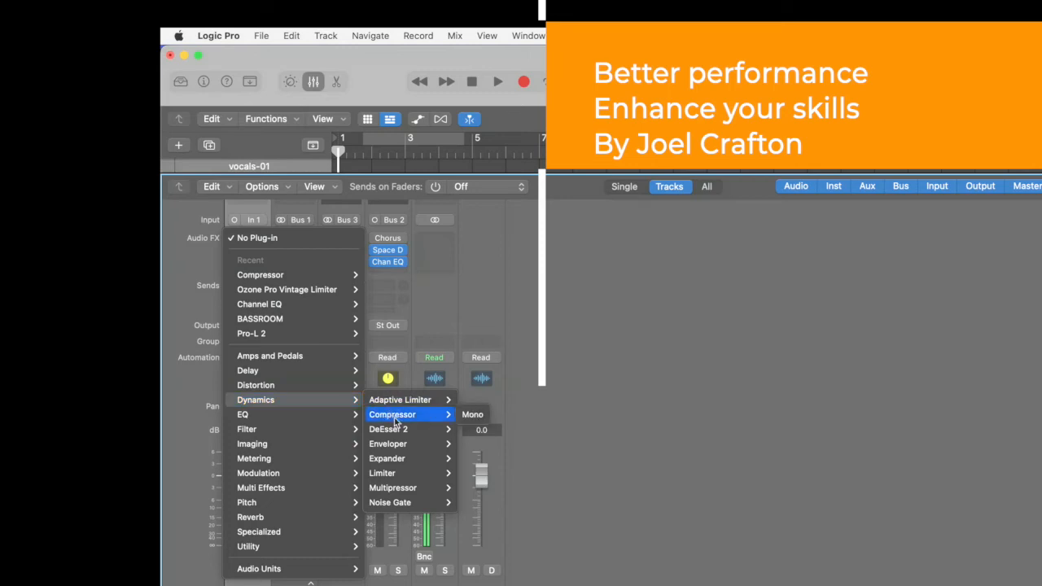
pyautogui.click(478, 414)
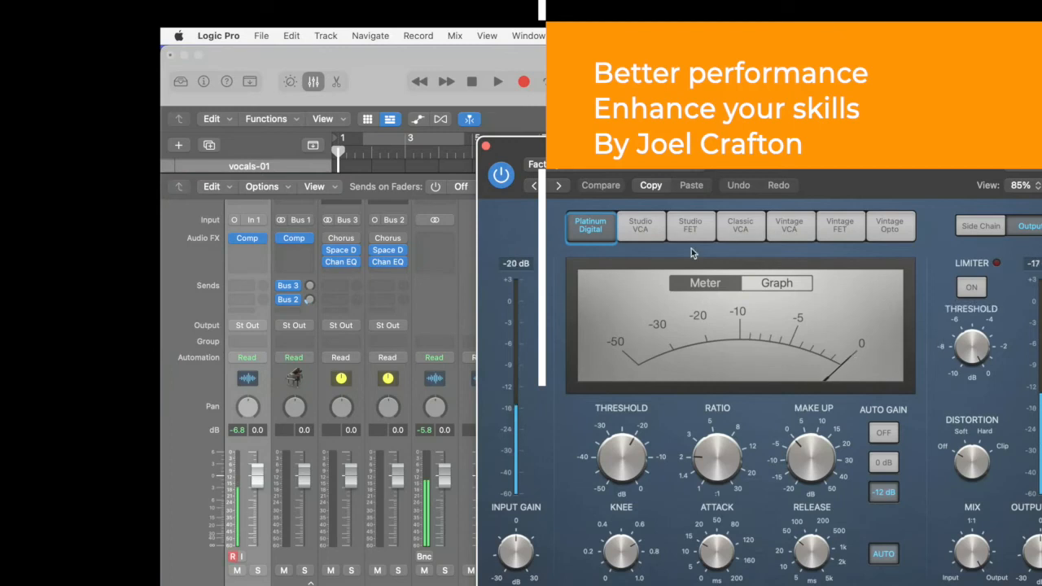
# - Set the vocal compressor's make-up gain to 6.0 dB and its threshold to about -25 dB, closing the plug-in and mixer when finished
pyautogui.moveTo(802, 471)
pyautogui.moveTo(802, 470); pyautogui.dragTo(800, 456)
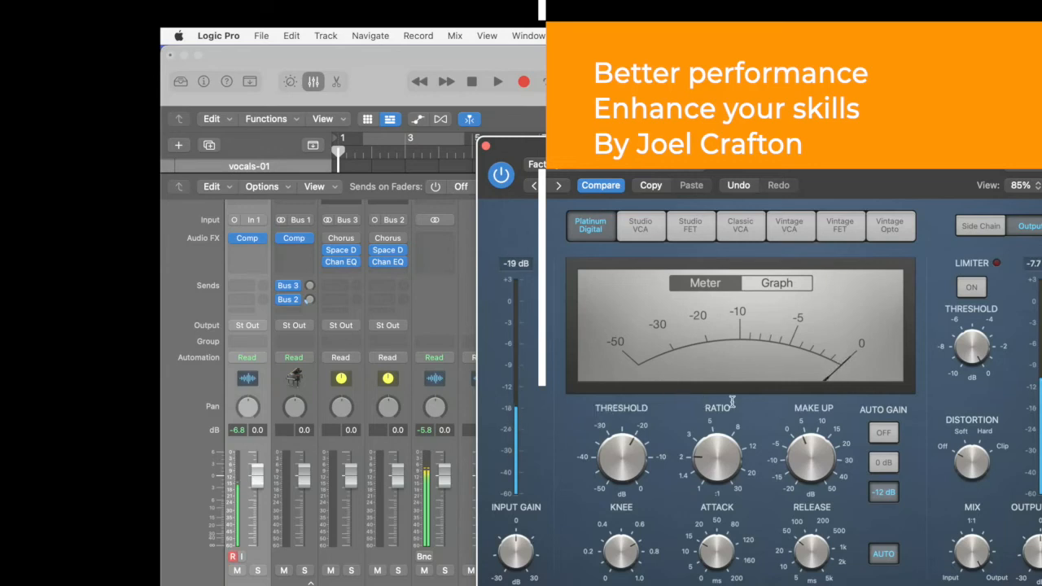
pyautogui.moveTo(809, 468)
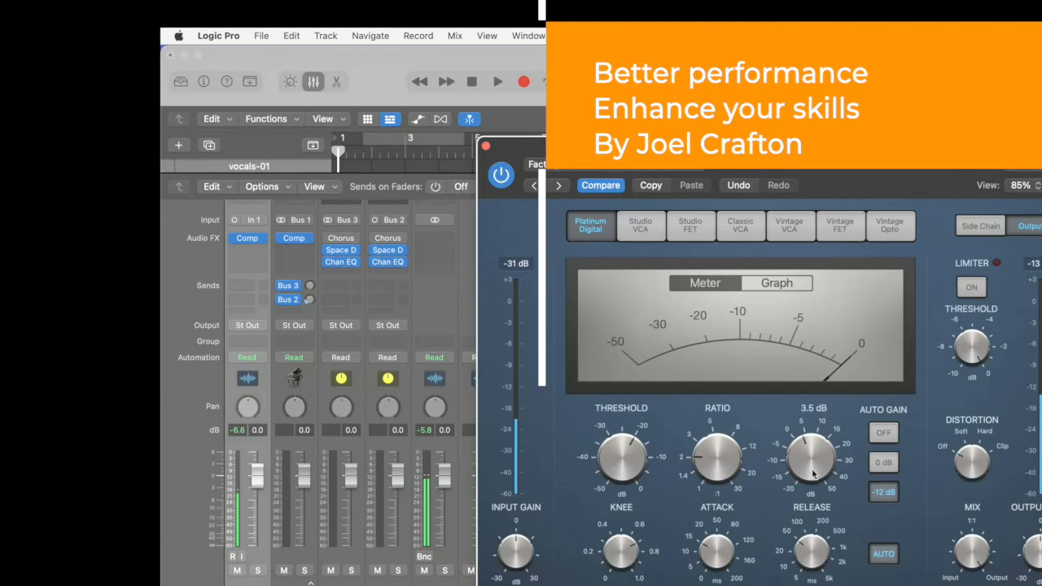
pyautogui.moveTo(811, 472); pyautogui.dragTo(798, 458)
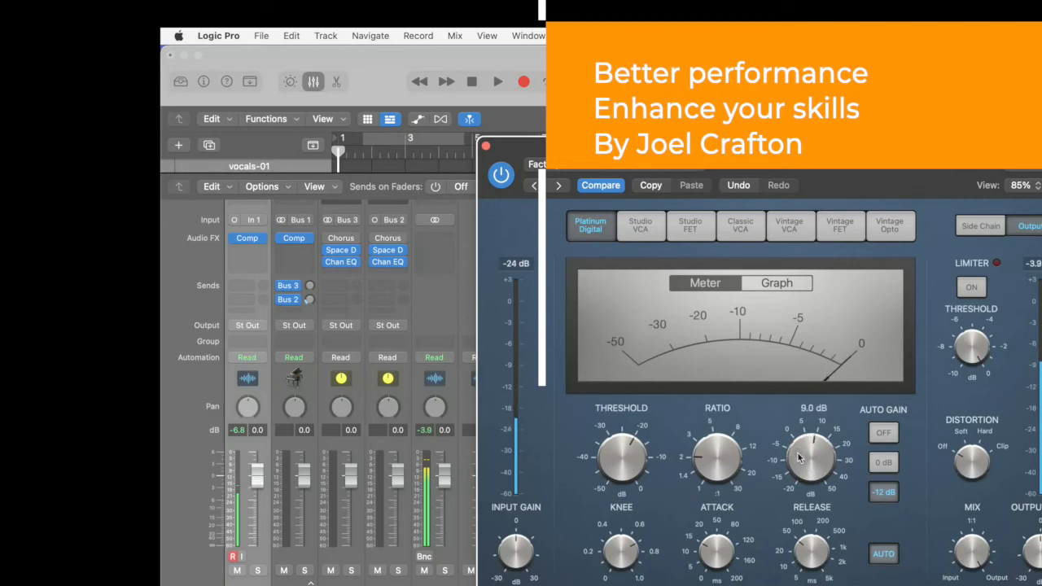
pyautogui.moveTo(641, 481); pyautogui.dragTo(635, 492)
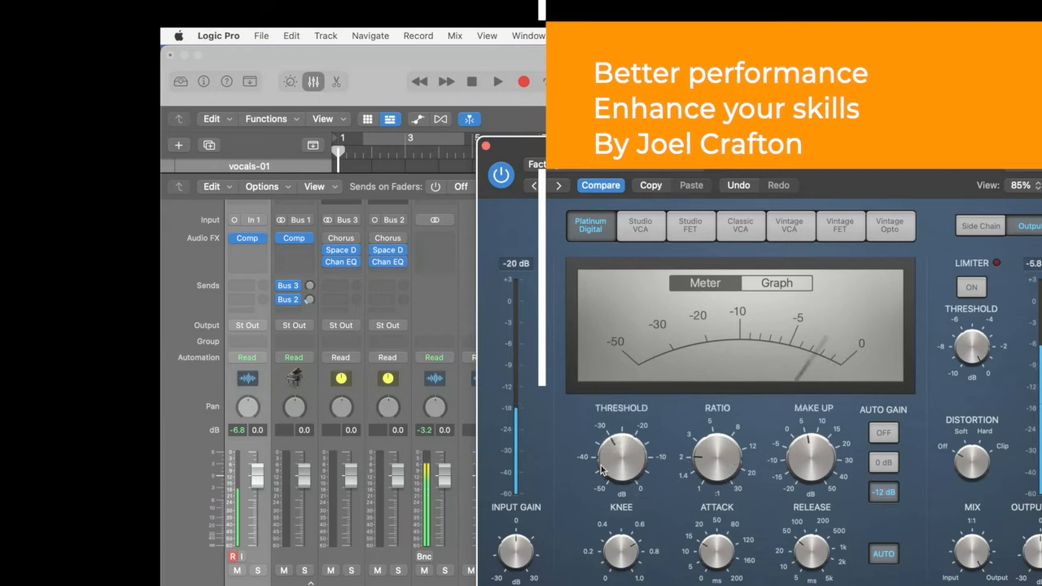
pyautogui.moveTo(615, 457)
pyautogui.mouseDown()
pyautogui.moveTo(617, 466)
pyautogui.moveTo(614, 450)
pyautogui.mouseUp()
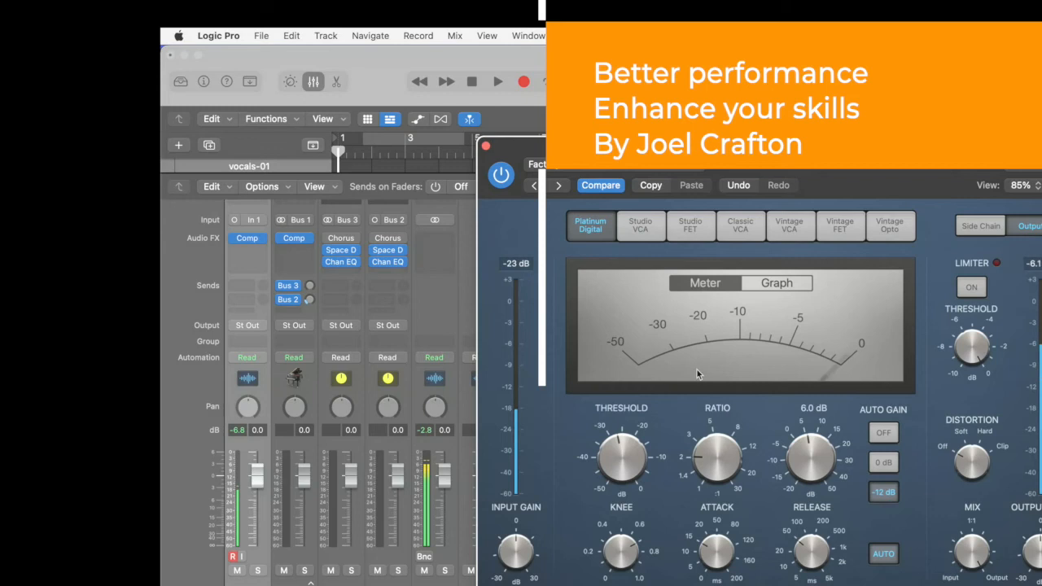
pyautogui.click(486, 147)
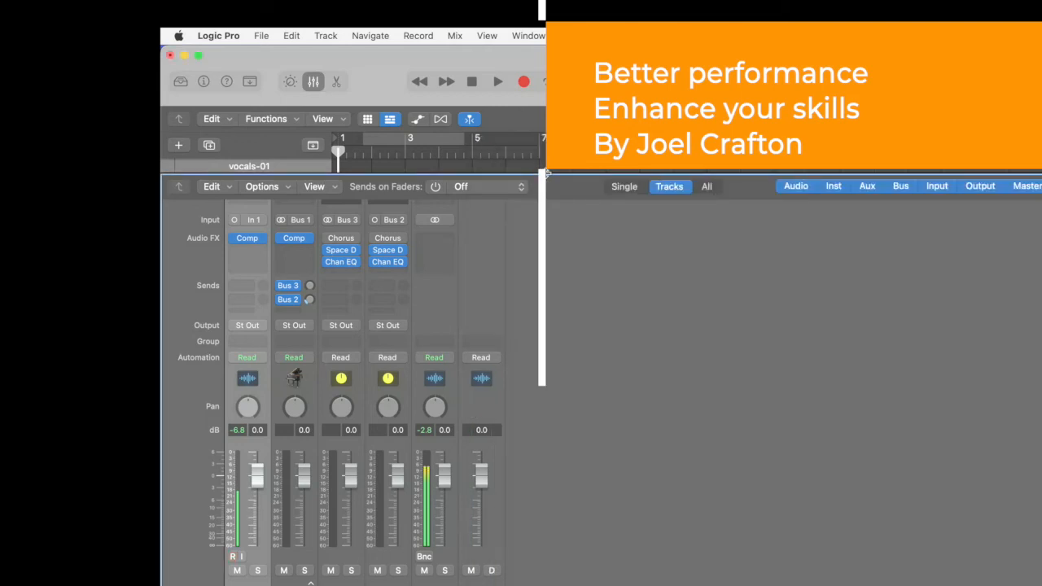
pyautogui.press('x')
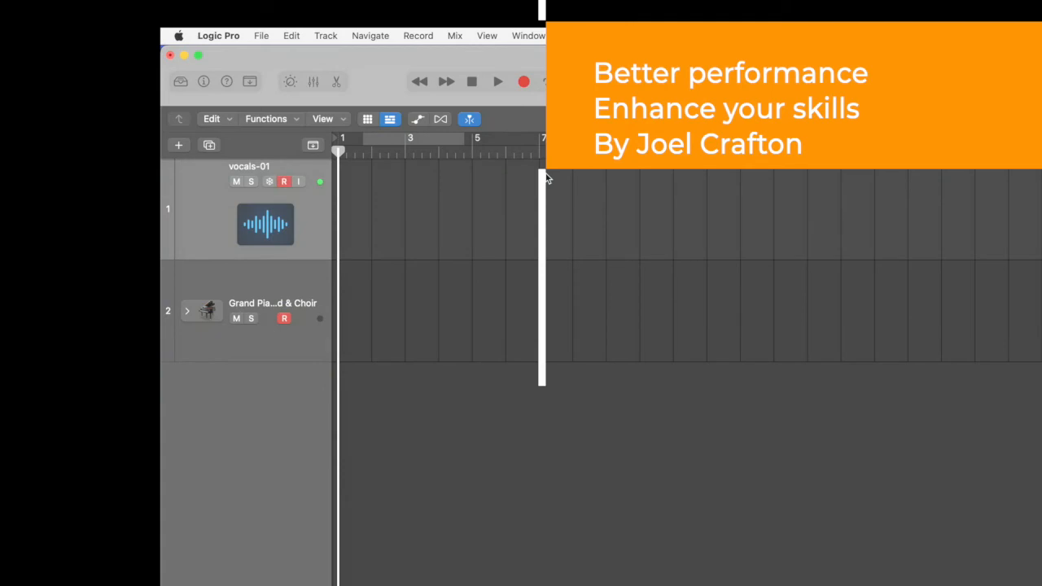
# - Record a vocal take on the vocals-01 track from bar 1 to about bar 11, making the track taller while recording
pyautogui.press('x')
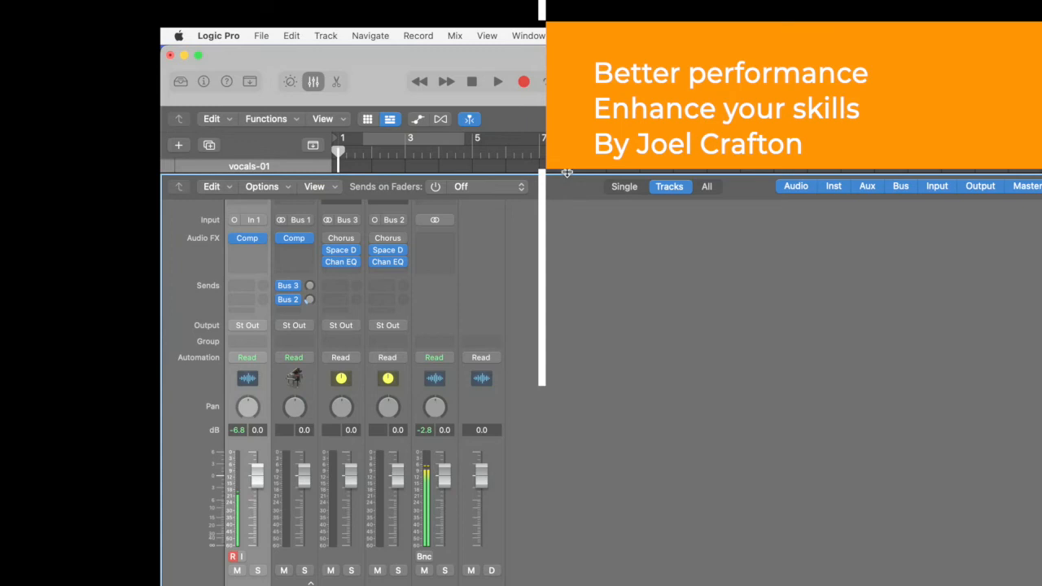
pyautogui.press('x')
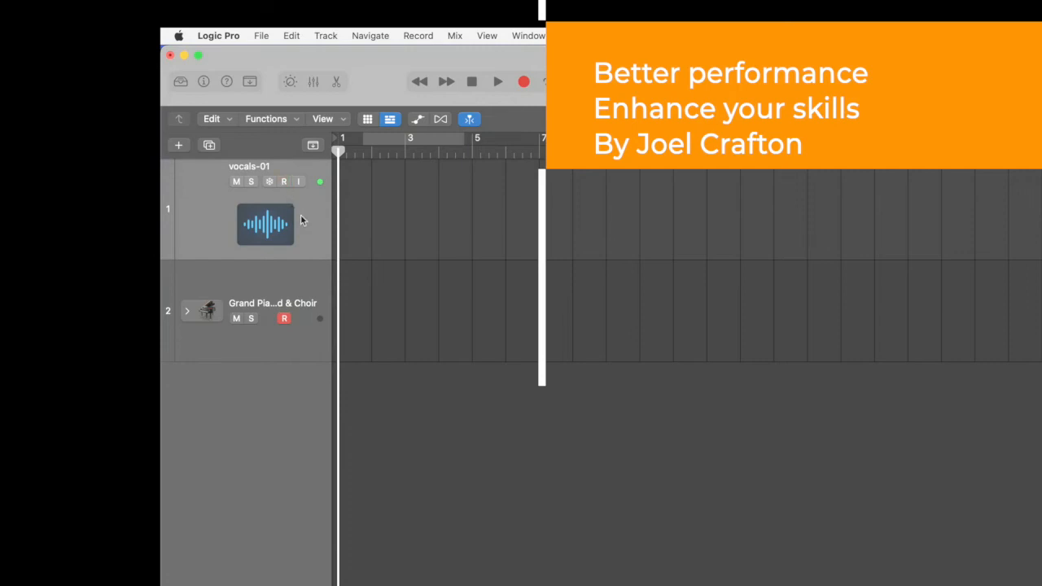
pyautogui.press('r')
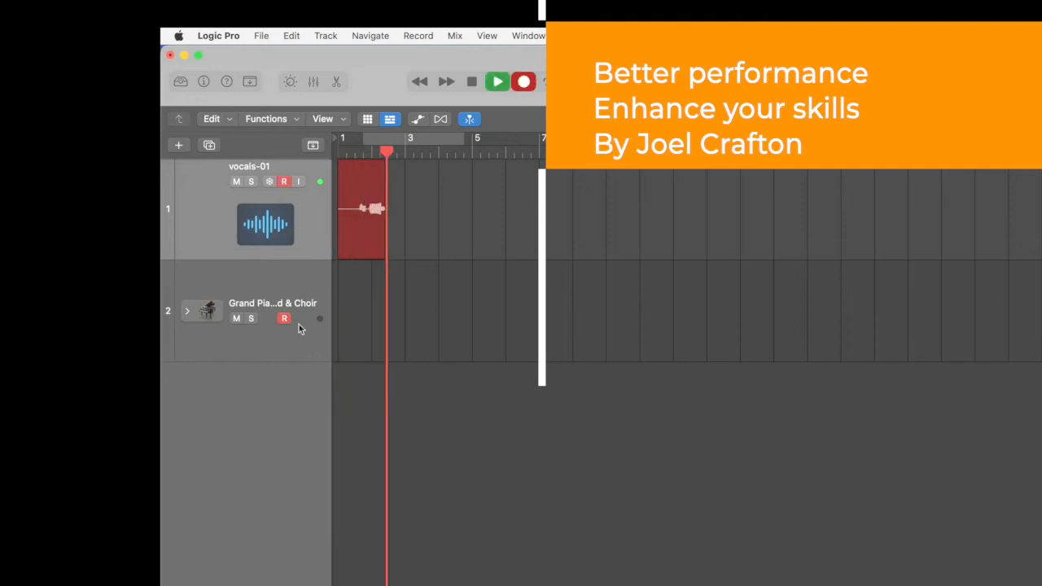
pyautogui.moveTo(305, 259); pyautogui.dragTo(309, 319)
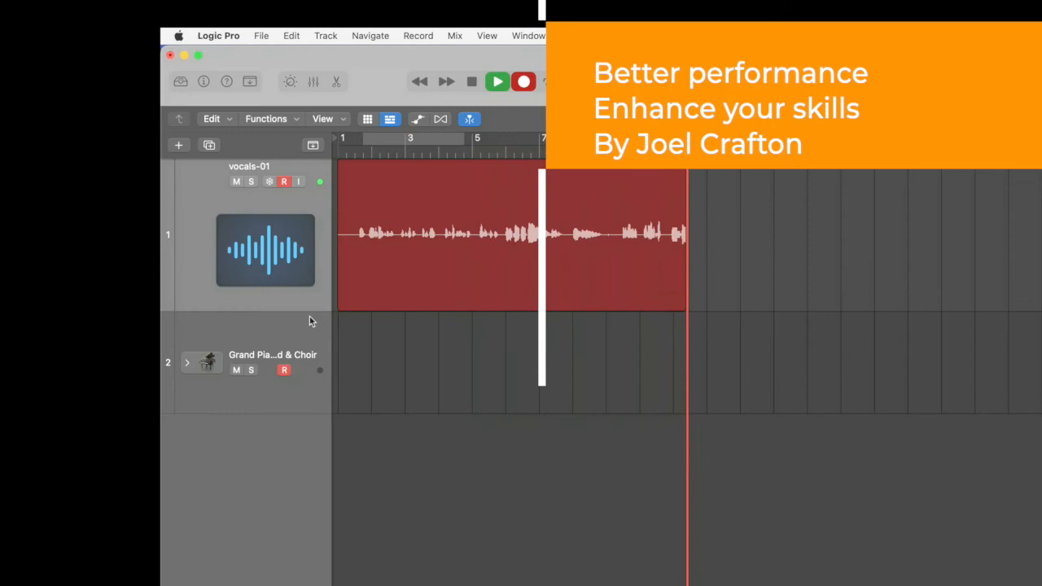
pyautogui.press('space')
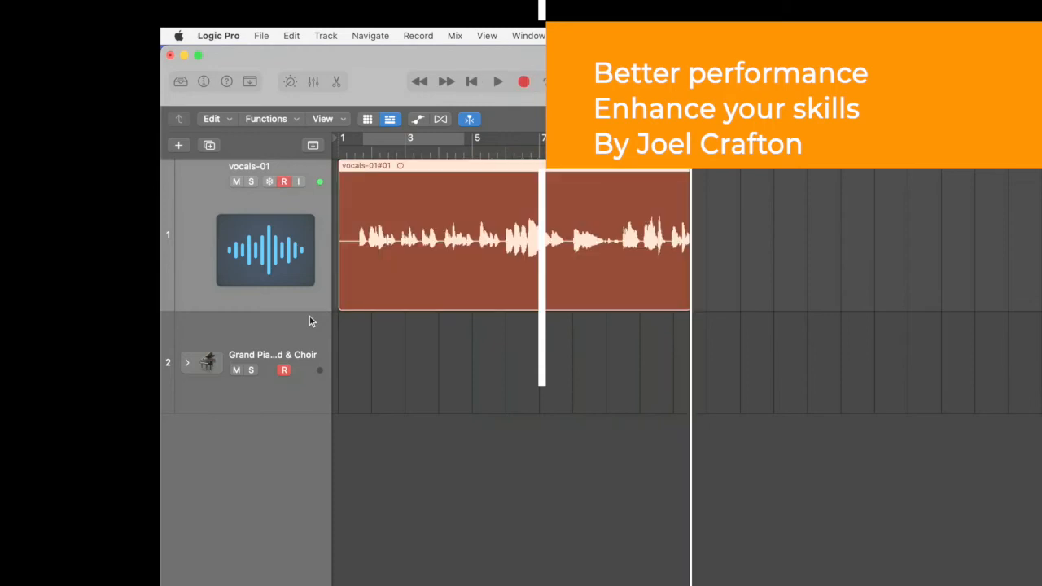
# - Return the playhead to the start, move the cycle range to begin near bar 8, and play the vocal take with cycle mode
pyautogui.moveTo(691, 153)
pyautogui.mouseDown()
pyautogui.moveTo(657, 152)
pyautogui.moveTo(690, 152)
pyautogui.mouseUp()
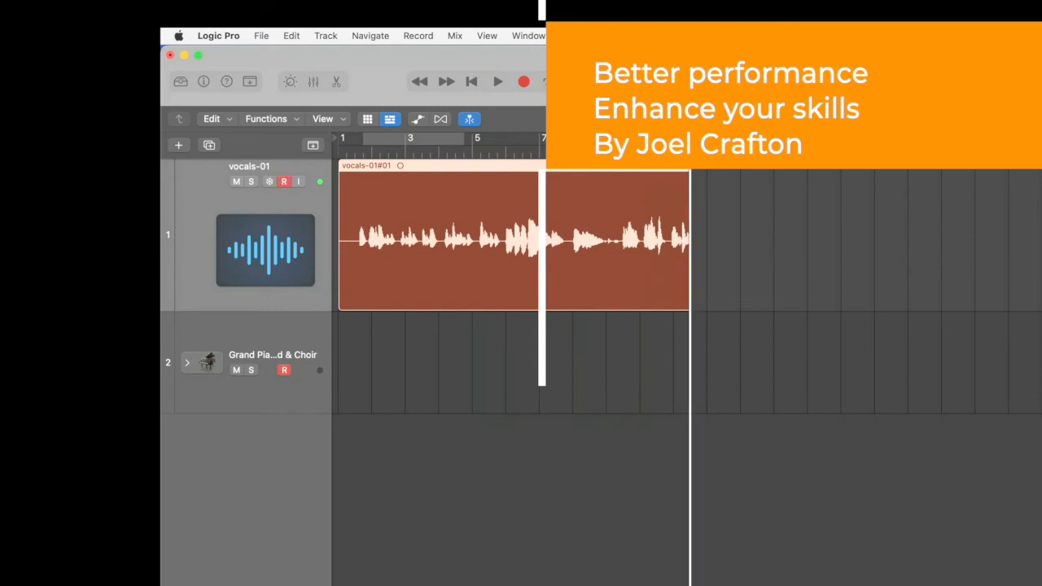
pyautogui.press('Return')
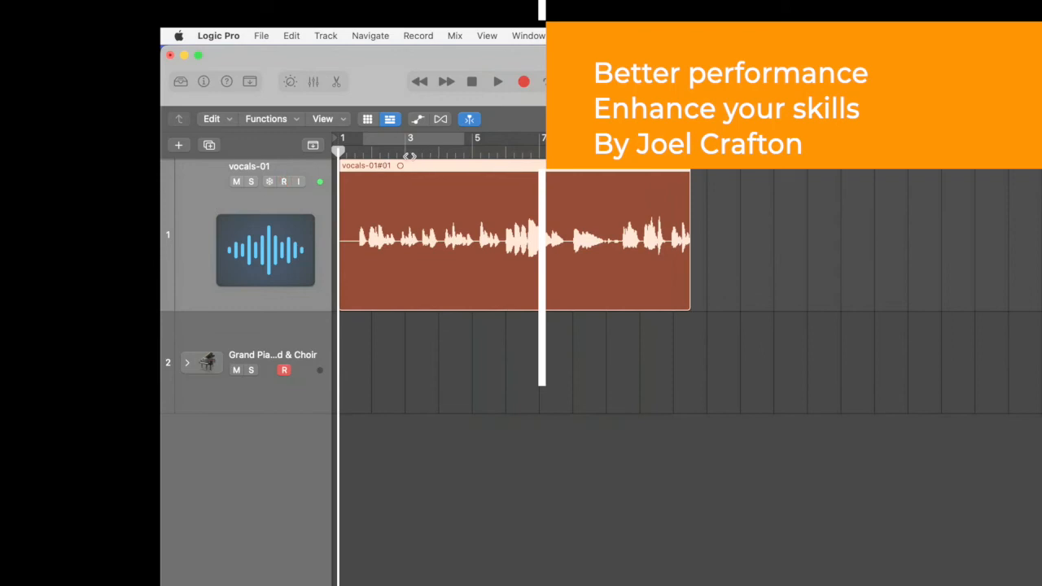
pyautogui.moveTo(406, 138); pyautogui.dragTo(592, 140)
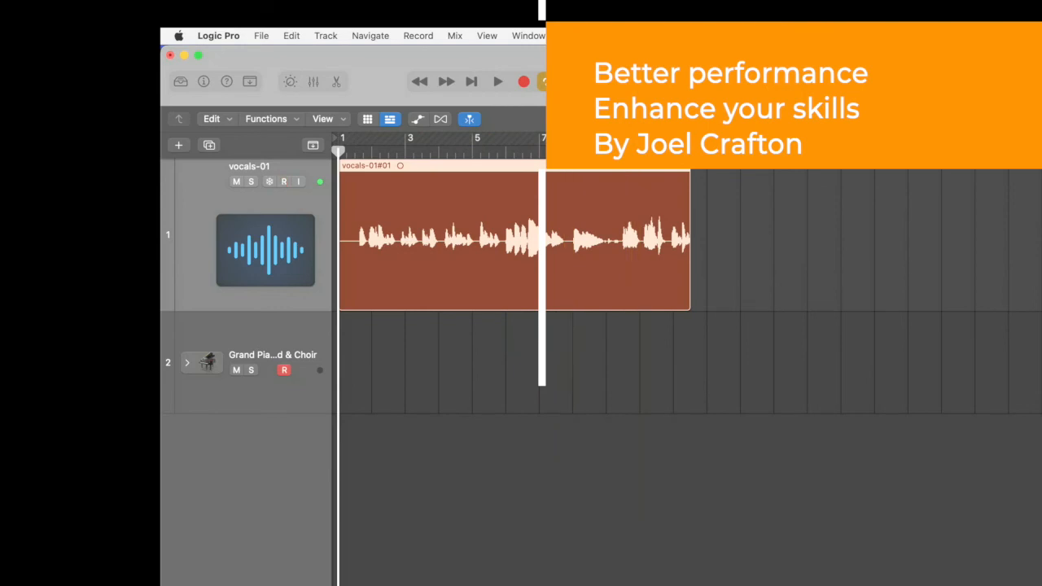
pyautogui.moveTo(631, 140); pyautogui.dragTo(623, 140)
pyautogui.press('c')
pyautogui.press('c')
pyautogui.press('space')
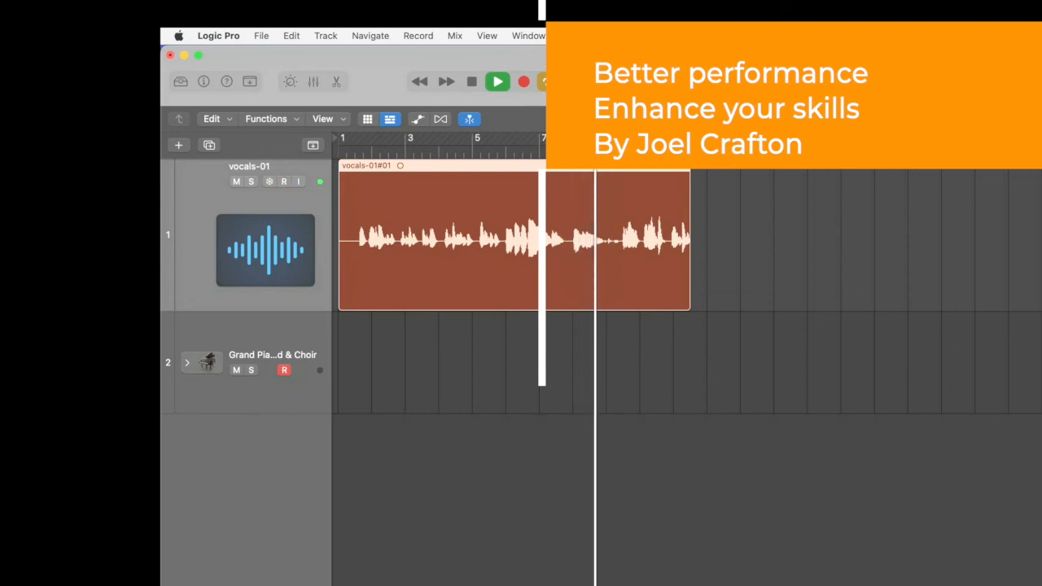
pyautogui.press('space')
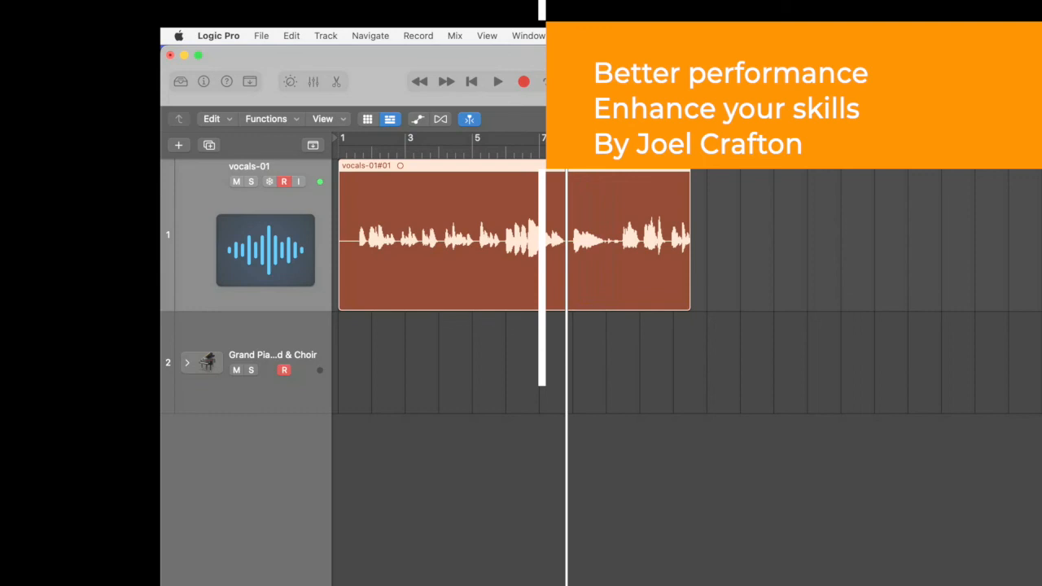
# - Play the end of the vocal take with cycle mode off, and return the playhead to the project start
pyautogui.press('space')
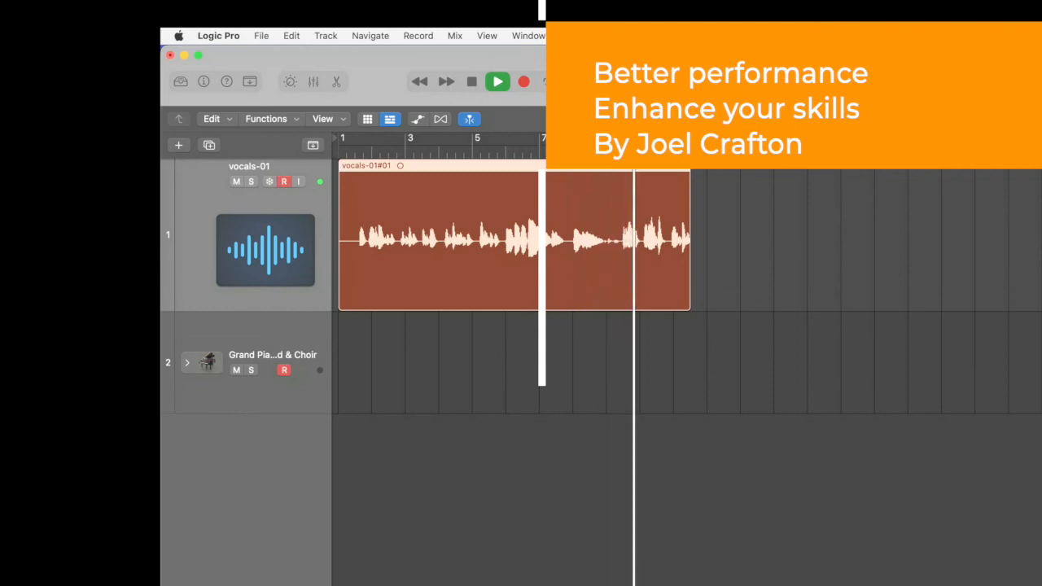
pyautogui.scroll(10, 686, 367)
pyautogui.scroll(-5, 686, 366)
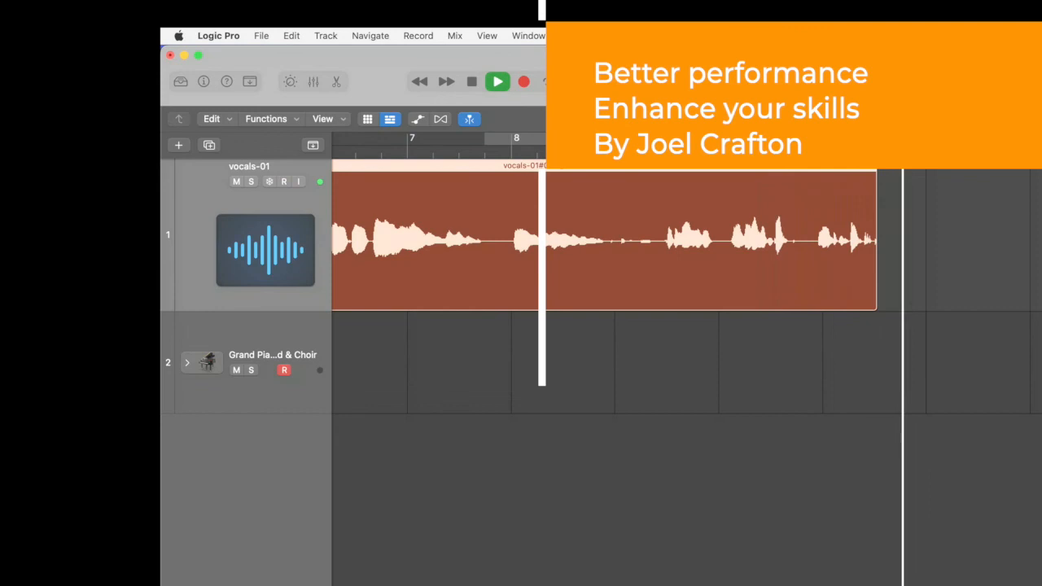
pyautogui.press('space')
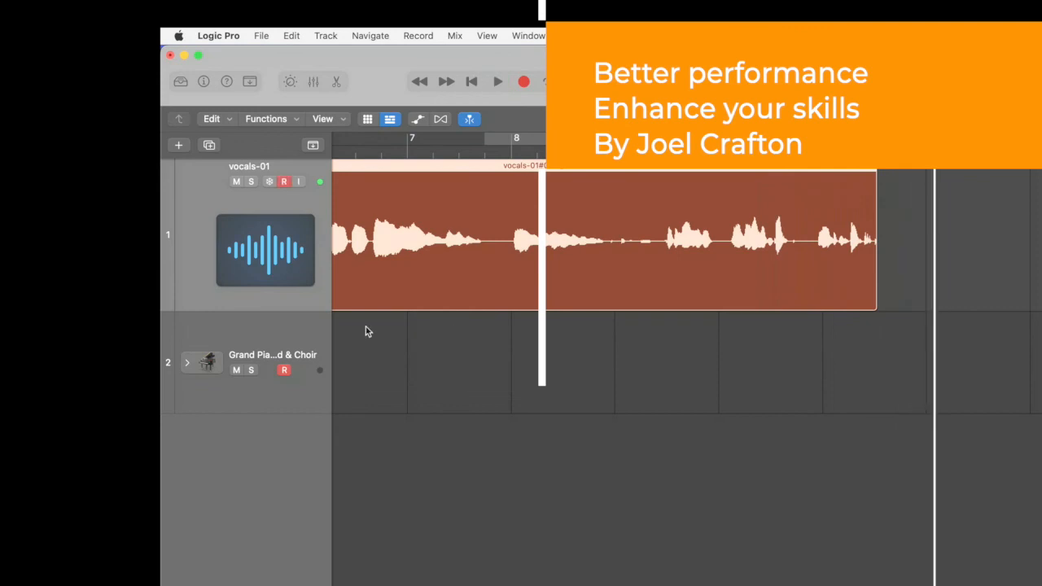
pyautogui.press('Return')
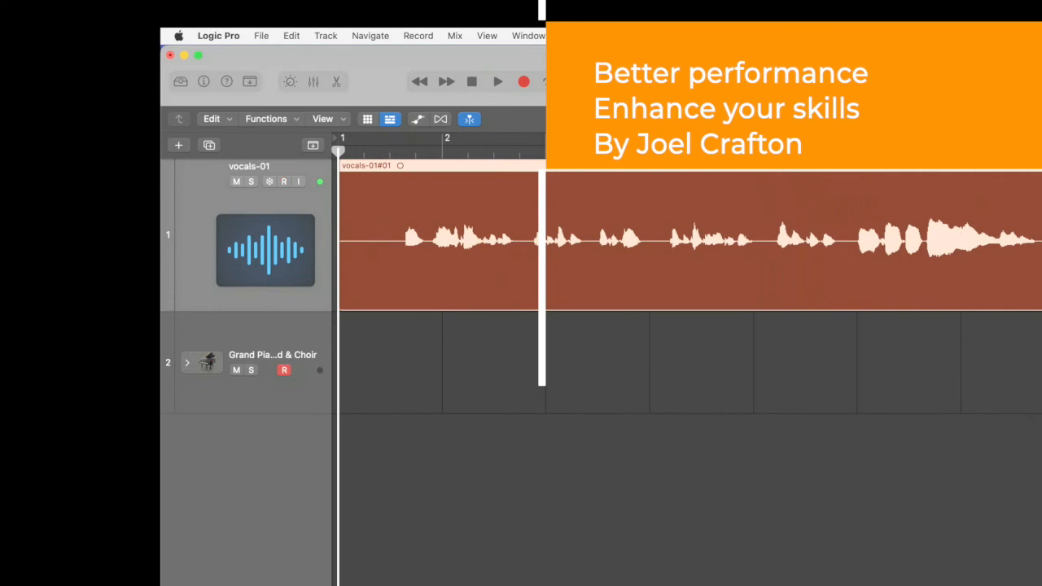
# - Vary the timeline's horizontal zoom between close detail and overview, ending with the whole vocal take in view
pyautogui.press('super+Left')
pyautogui.press('super+Left')
pyautogui.press('super+Left')
pyautogui.press('super+Left')
pyautogui.press('super+Left')
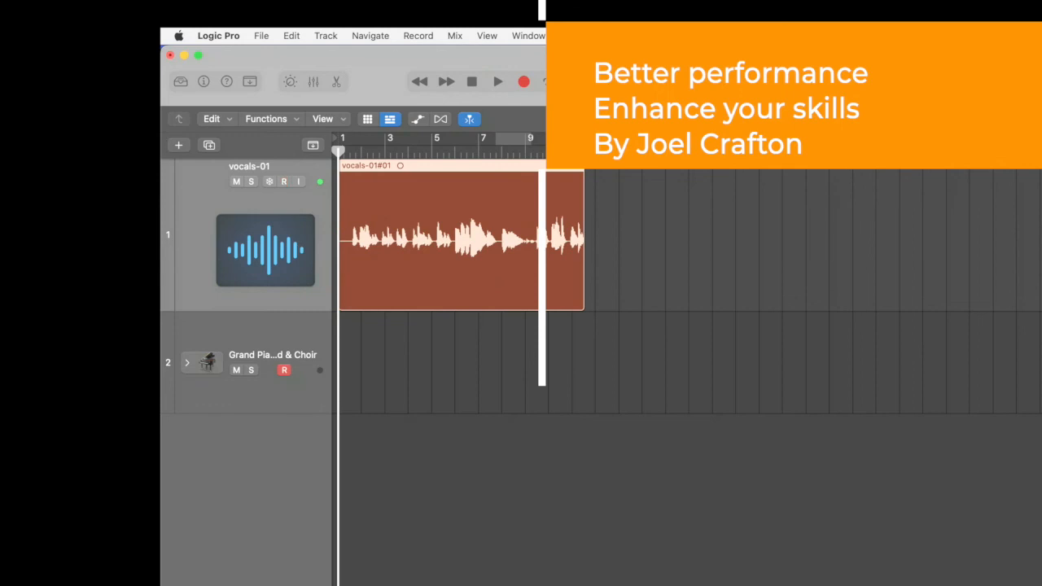
pyautogui.press('super+Right')
pyautogui.press('super+Right')
pyautogui.press('super+Right')
pyautogui.press('super+Right')
pyautogui.press('super+Right')
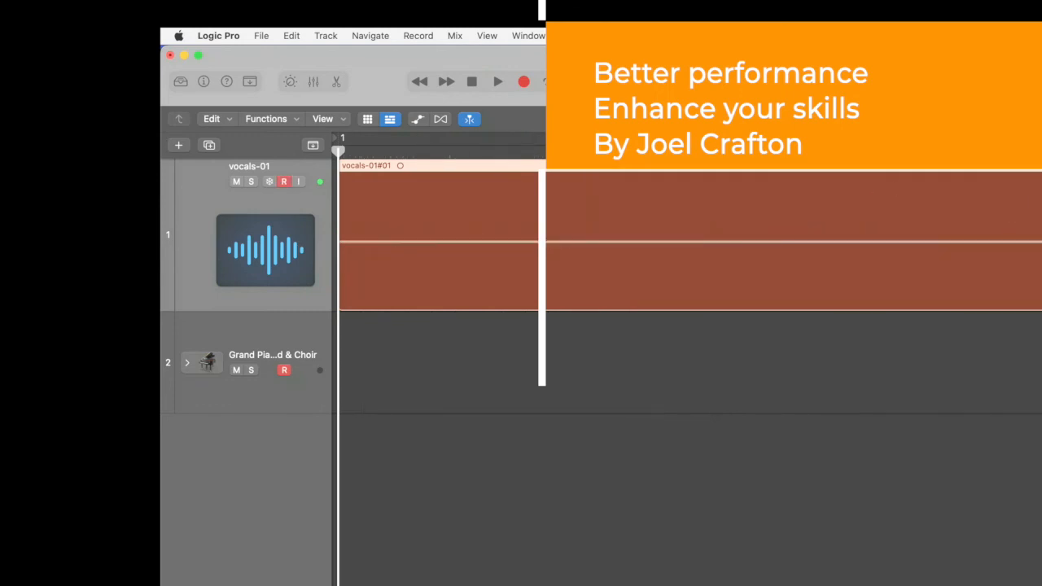
pyautogui.press('super+Left')
pyautogui.press('super+Left')
pyautogui.press('super+Left')
pyautogui.press('super+Left')
pyautogui.press('super+Left')
pyautogui.press('super+Left')
pyautogui.press('super+Left')
pyautogui.press('super+Left')
pyautogui.press('super+Left')
pyautogui.press('super+Left')
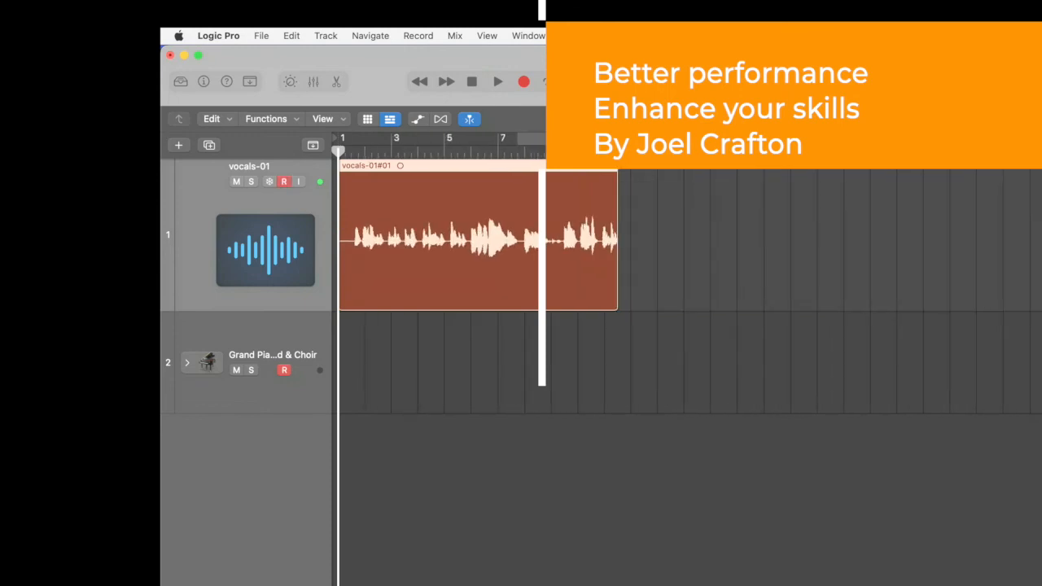
# - Vary the tracks' vertical zoom between compact and very tall, ending with both tracks in view at the project start
pyautogui.press('super+Up')
pyautogui.press('super+Up')
pyautogui.press('super+Up')
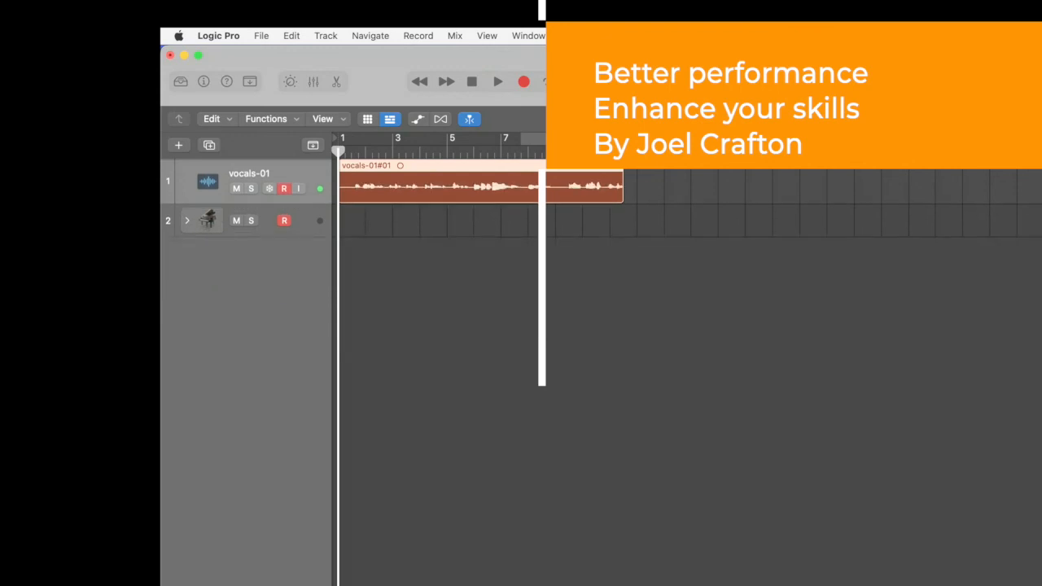
pyautogui.press('super+Down')
pyautogui.press('super+Down')
pyautogui.press('super+Down')
pyautogui.press('super+Down')
pyautogui.press('super+Down')
pyautogui.press('super+Down')
pyautogui.press('super+Up')
pyautogui.press('super+Up')
pyautogui.press('super+Up')
pyautogui.press('super+Up')
pyautogui.press('super+Down')
pyautogui.press('super+Down')
pyautogui.press('super+Down')
pyautogui.press('super+Down')
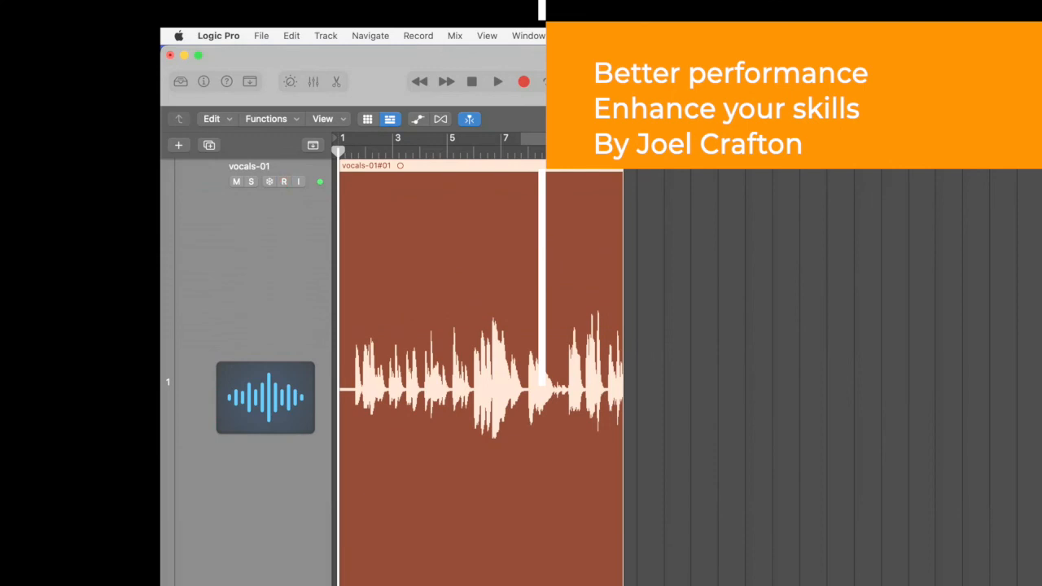
pyautogui.press('super+Up')
pyautogui.press('super+Up')
pyautogui.press('super+Up')
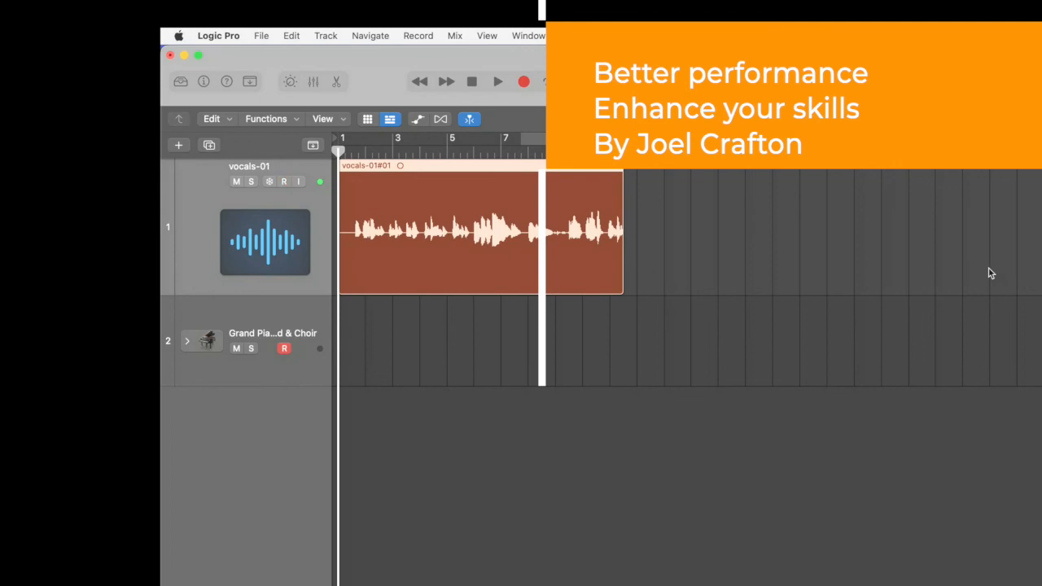
pyautogui.hscroll(2, 981, 275)
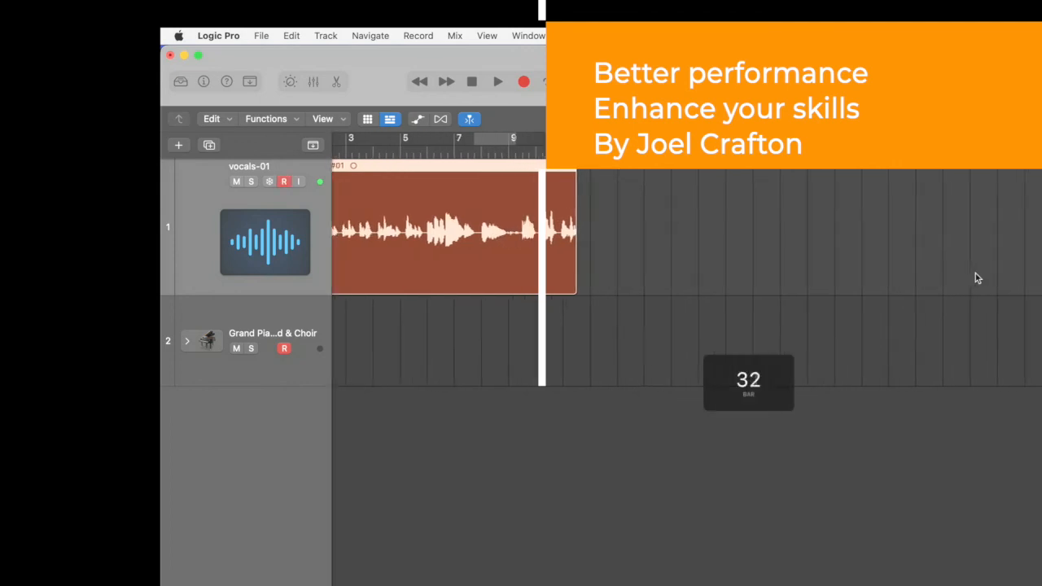
pyautogui.hscroll(-2, 977, 276)
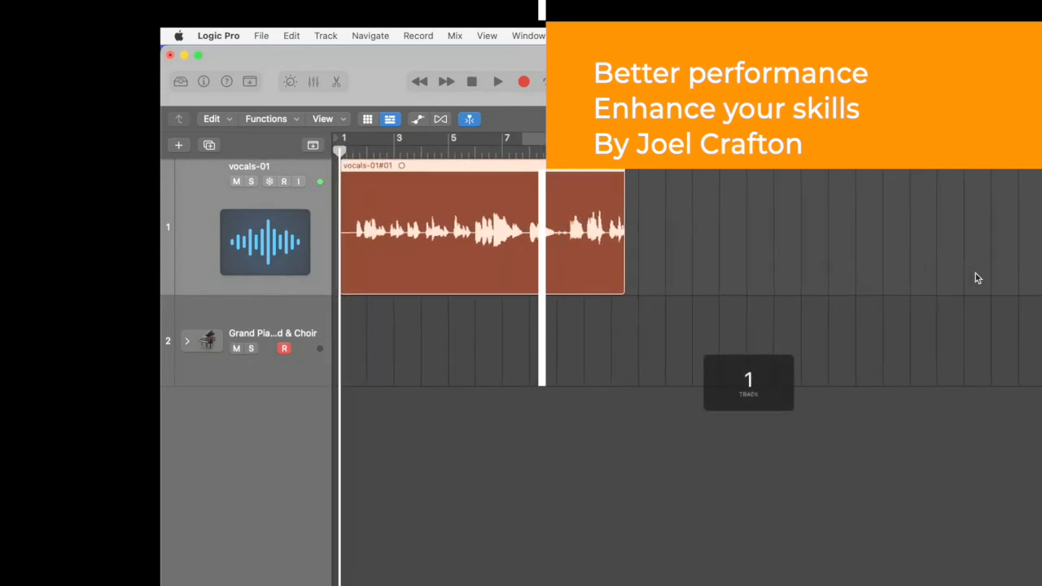